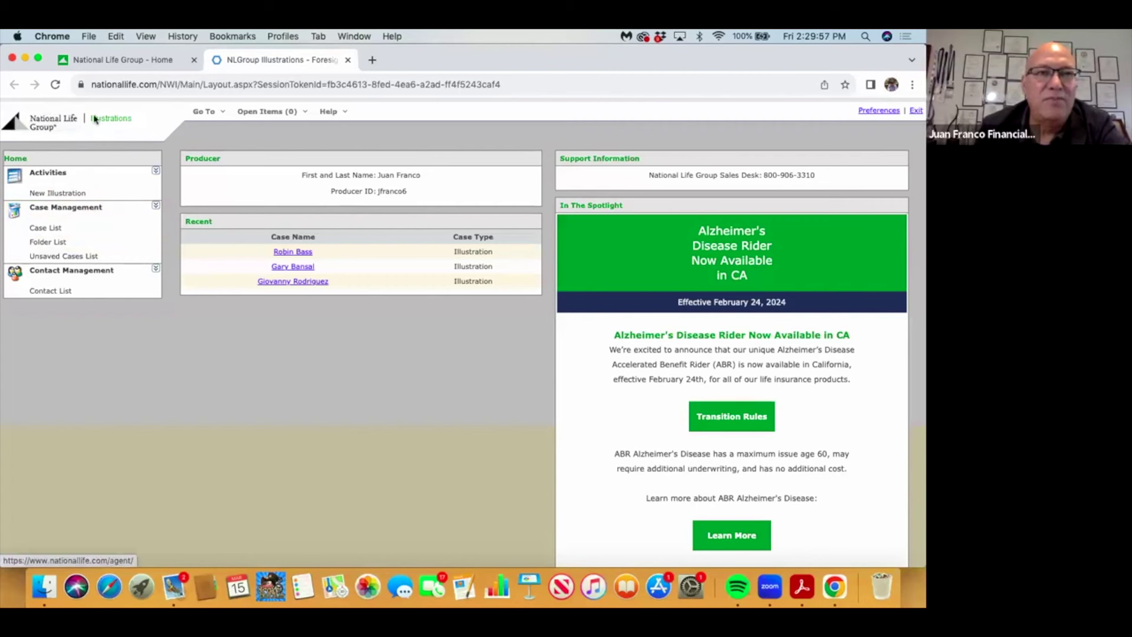
Start a new FlexLife illustration with Texas kept as the issue state.
{"action": "left_click", "coordinate": [74, 198]}
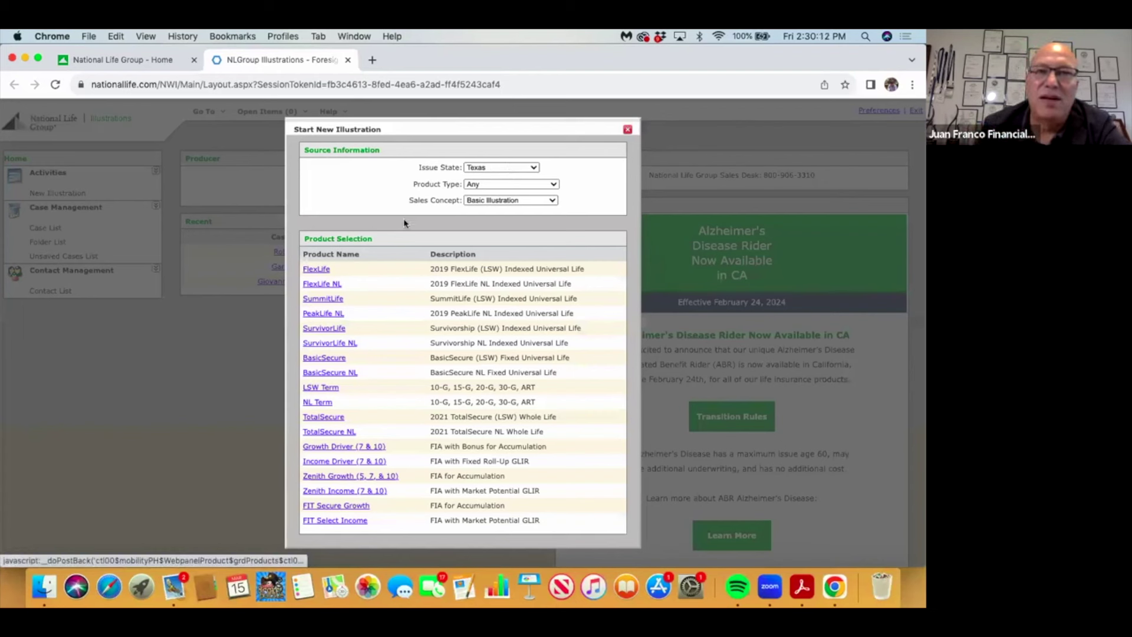
{"action": "left_click", "coordinate": [485, 168]}
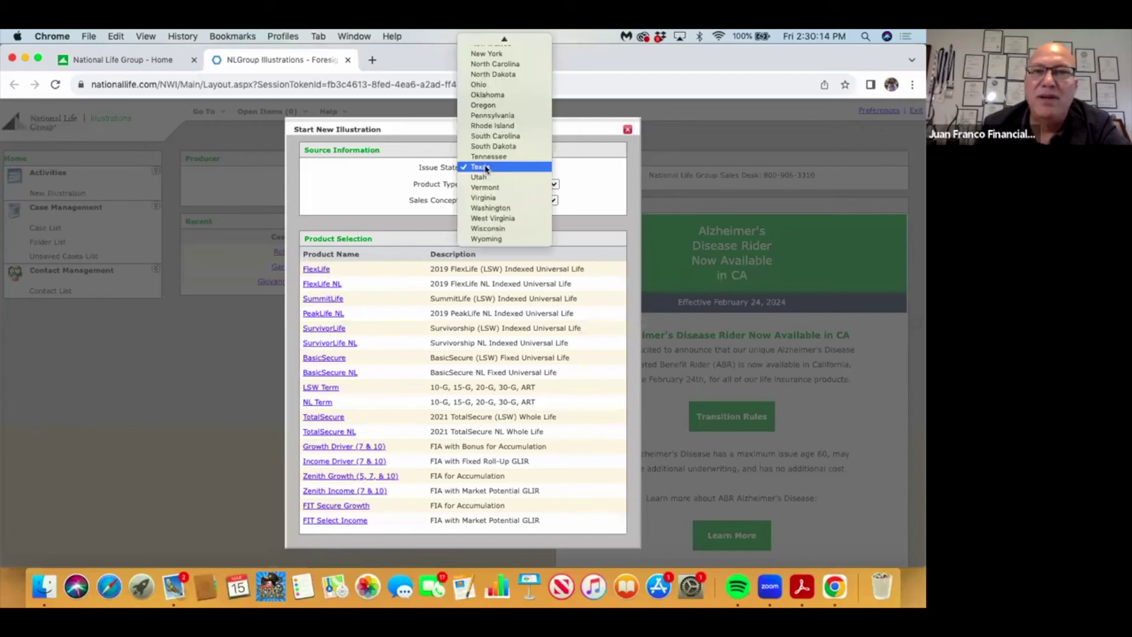
{"action": "left_click", "coordinate": [359, 201]}
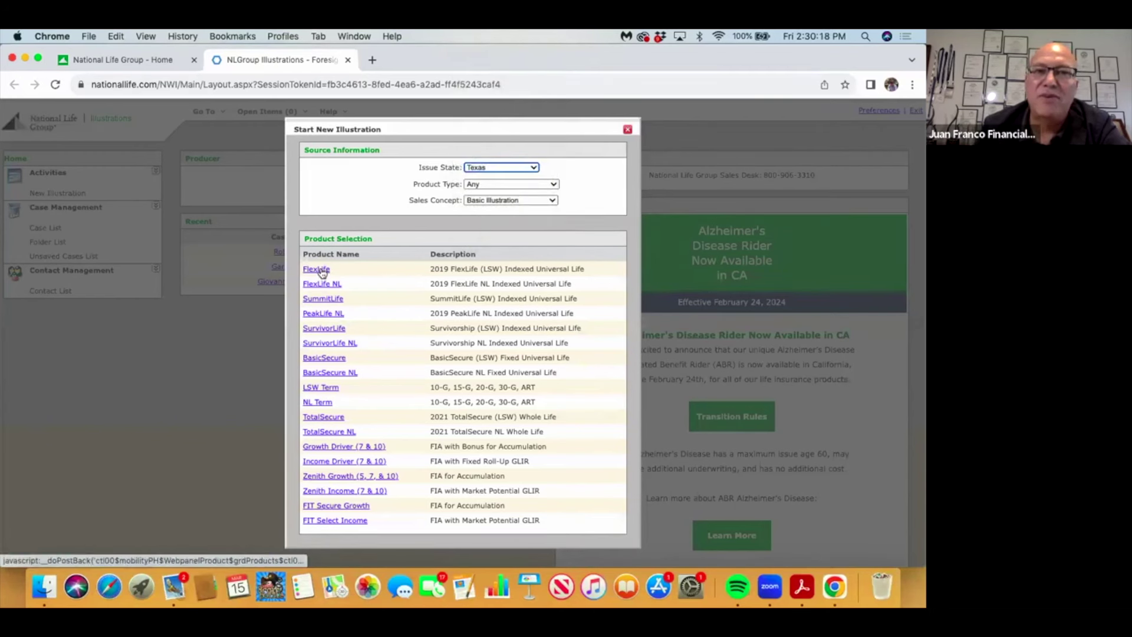
{"action": "left_click", "coordinate": [323, 271]}
{"action": "left_click", "coordinate": [322, 271]}
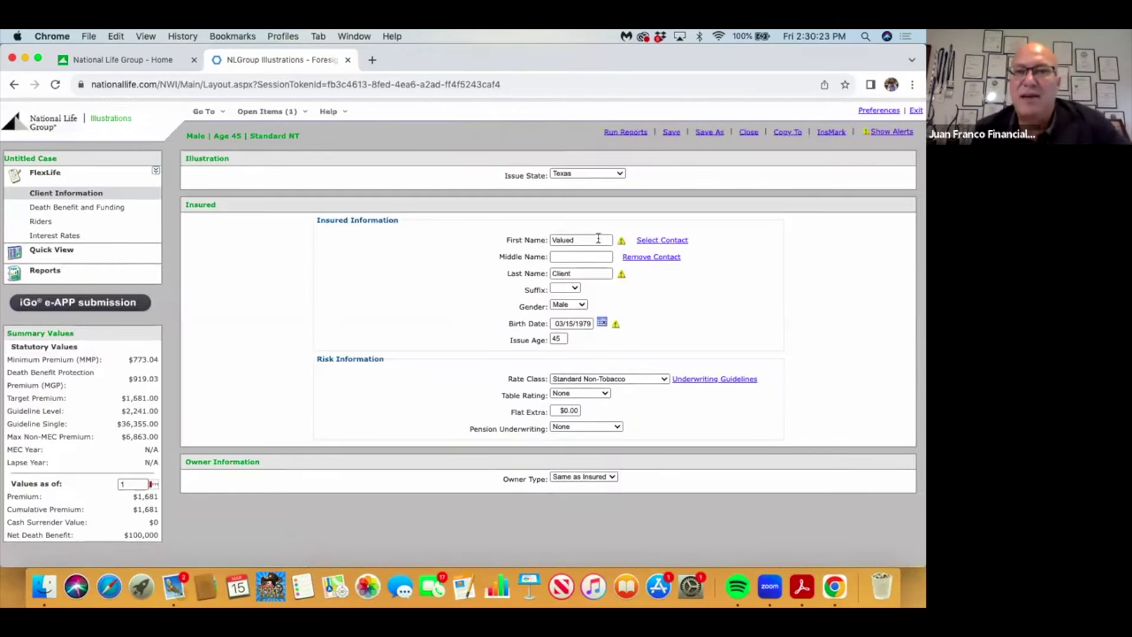
Replace the placeholder first and last name with the insured's actual name.
{"action": "double_click", "coordinate": [595, 238]}
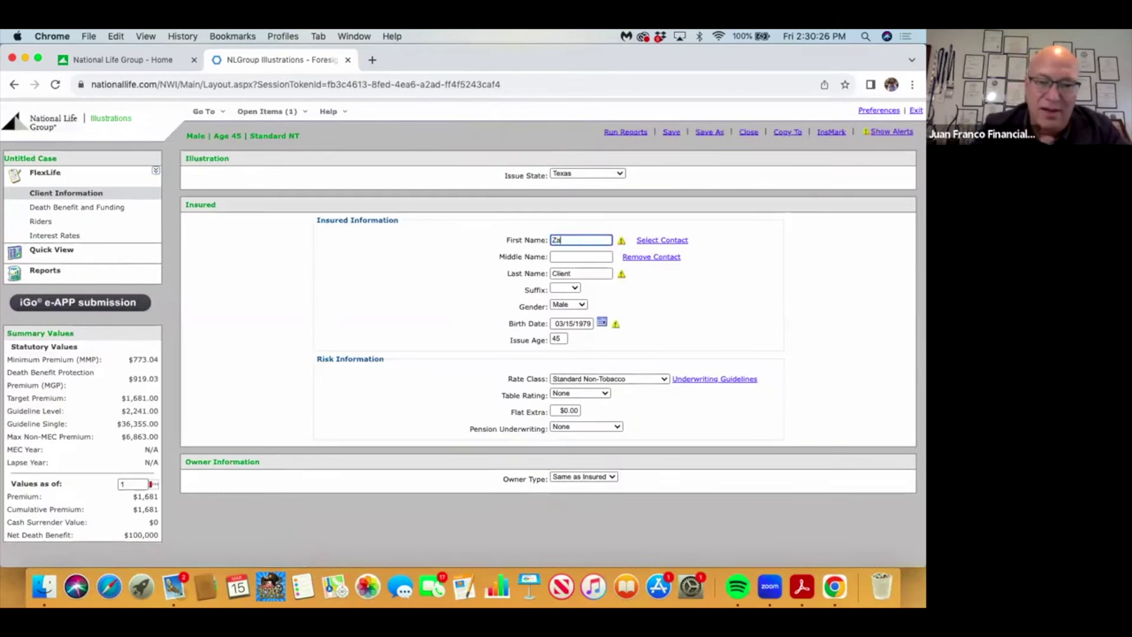
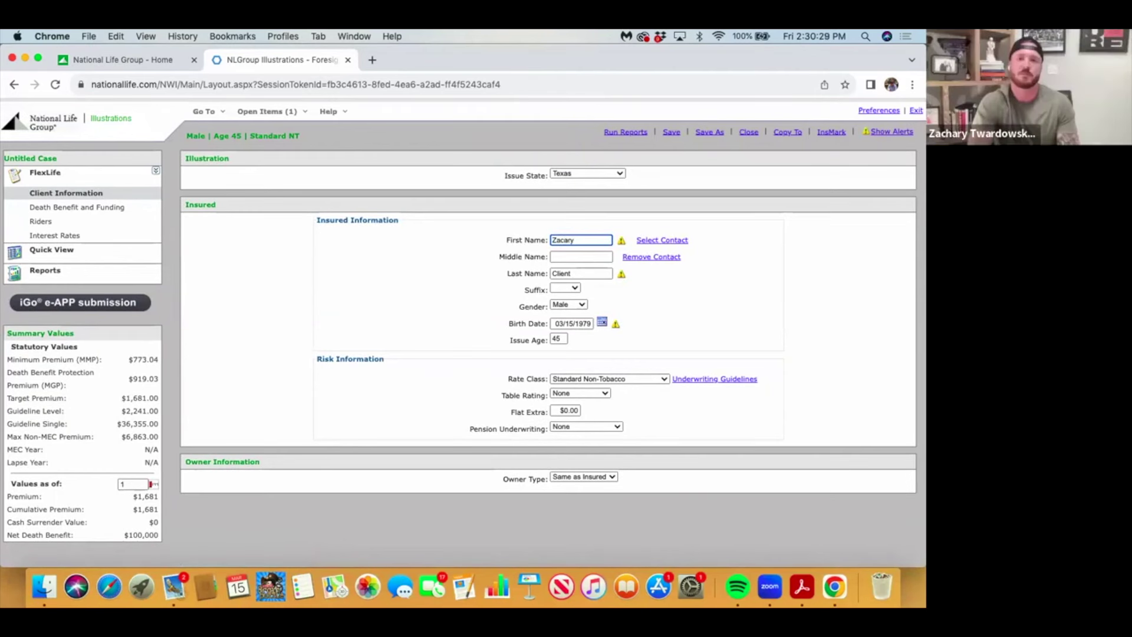
{"action": "left_click", "coordinate": [577, 273]}
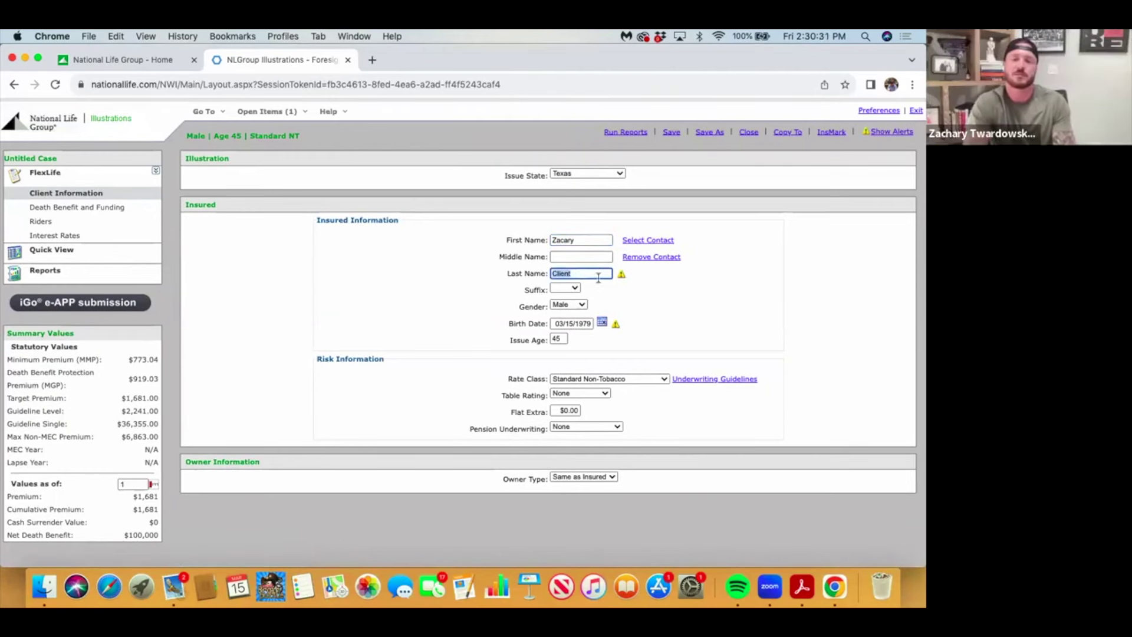
{"action": "type", "text": "T"}
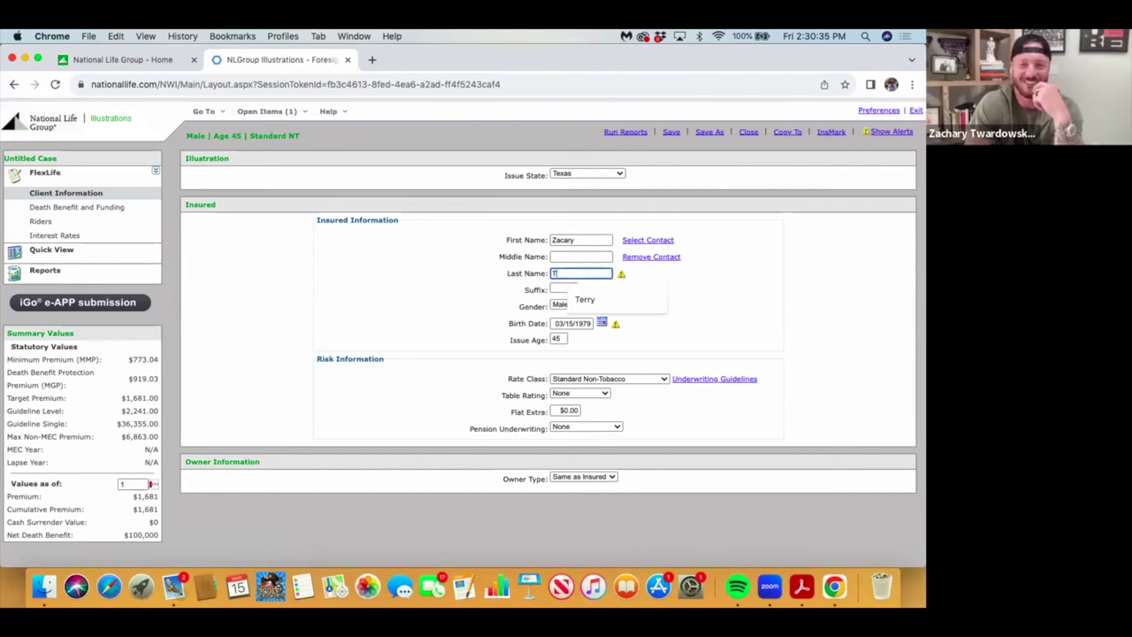
{"action": "type", "text": "a"}
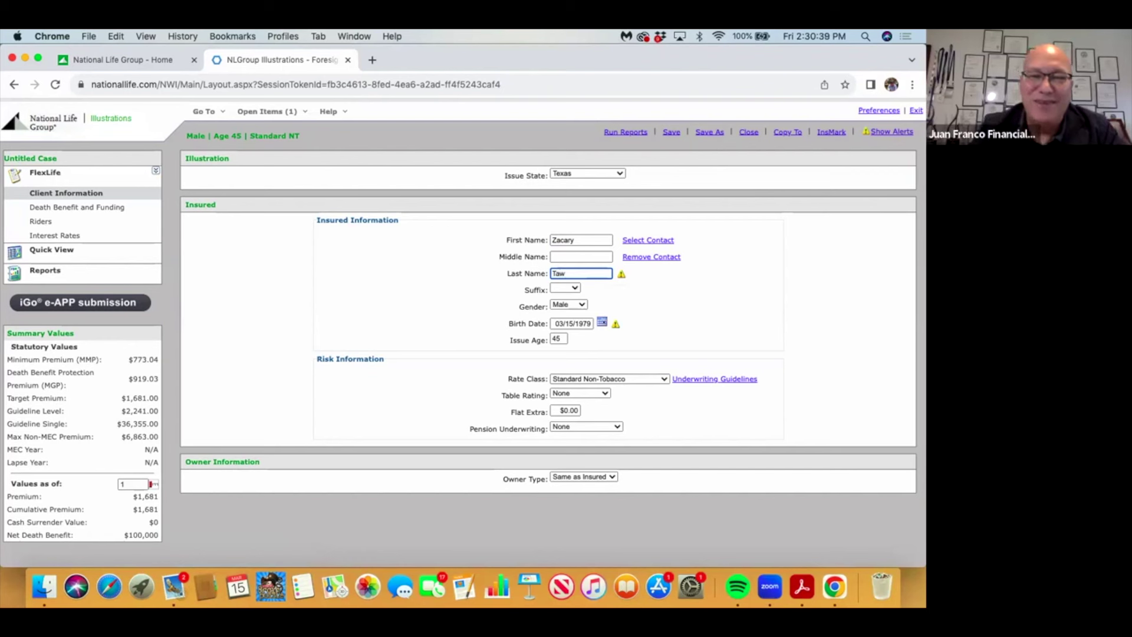
{"action": "key", "text": "BackSpace"}
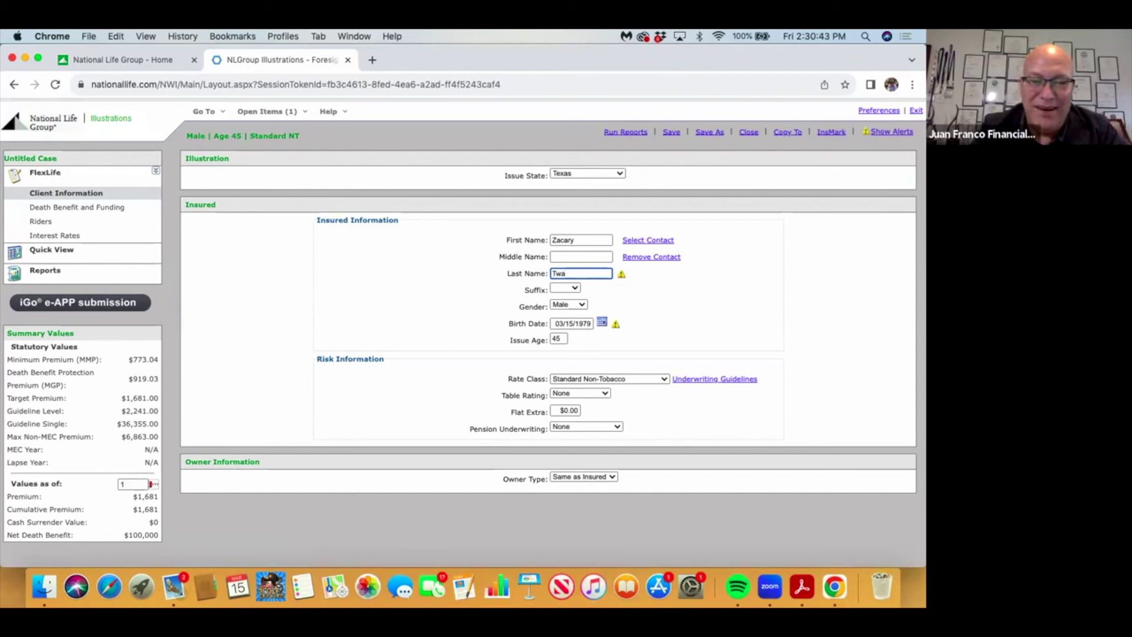
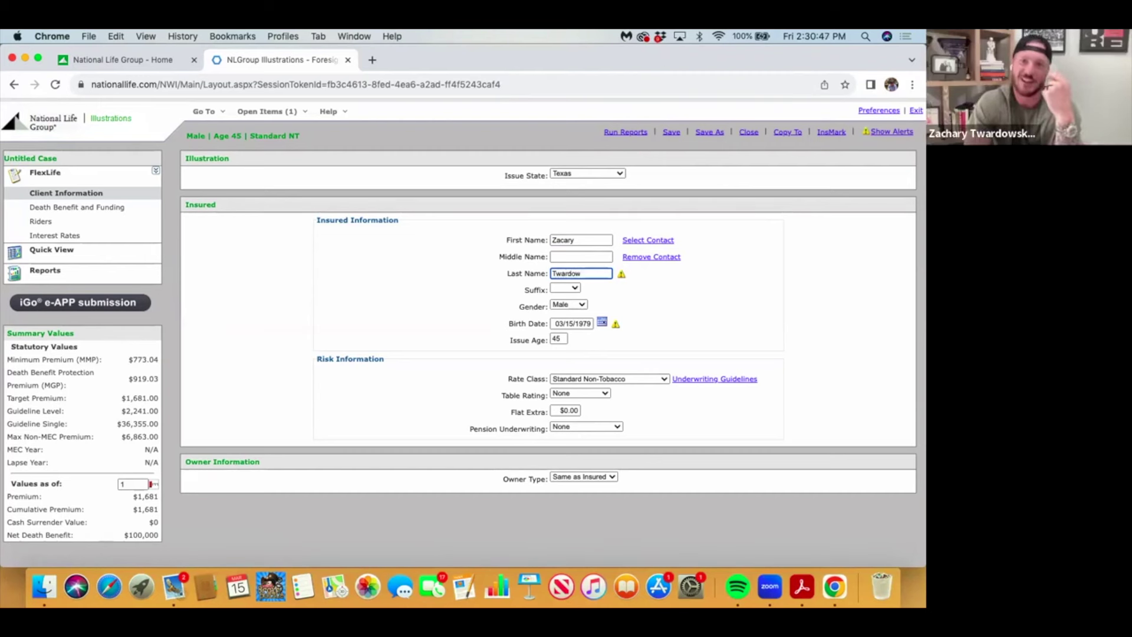
{"action": "left_click", "coordinate": [687, 294]}
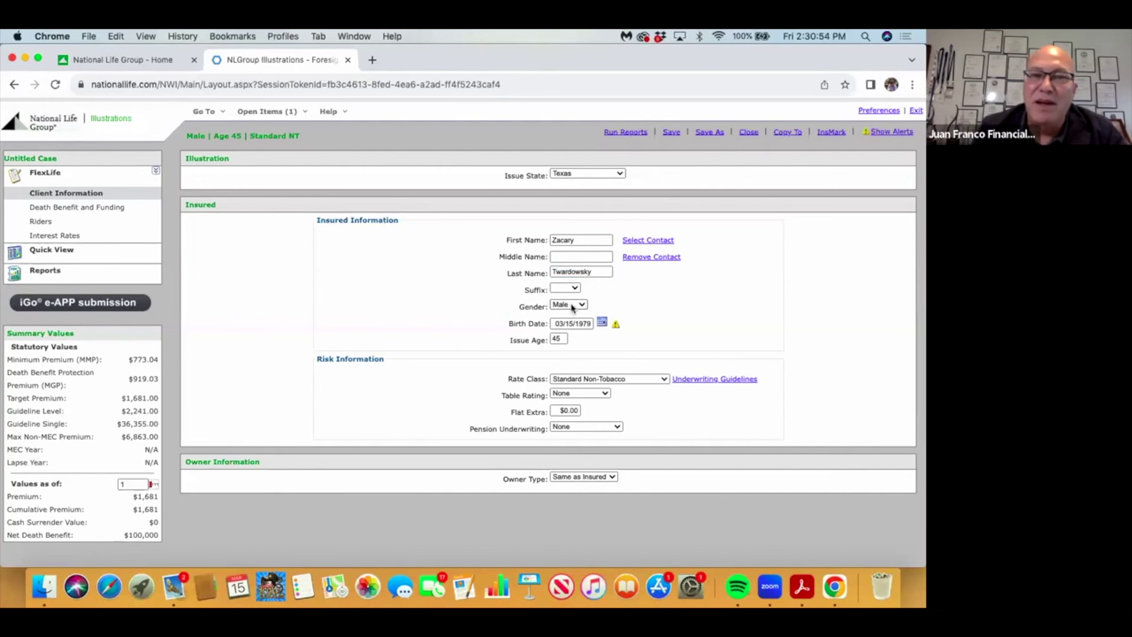
Enter the insured's birth date, giving issue age 29, and keep Standard Non-Tobacco.
{"action": "left_click", "coordinate": [574, 325]}
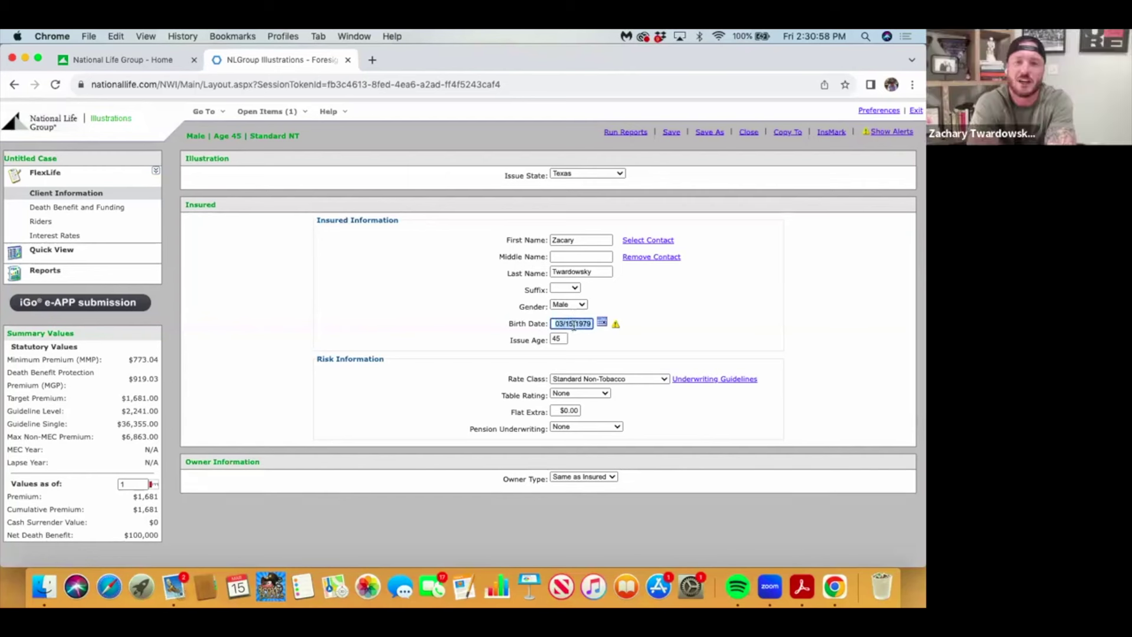
{"action": "type", "text": "04"}
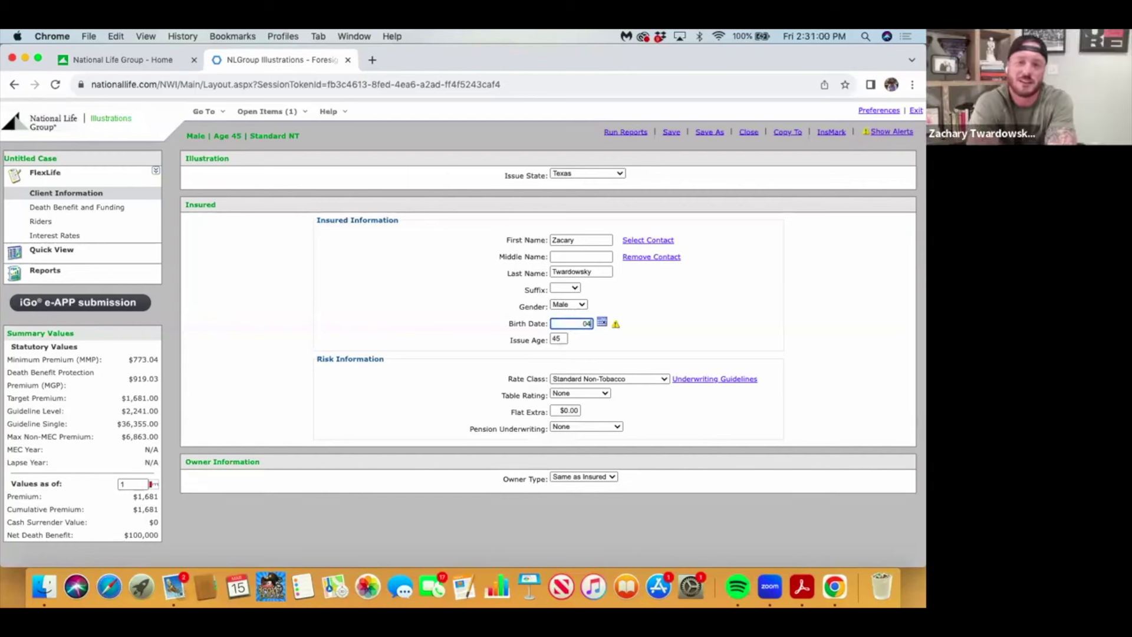
{"action": "type", "text": "/04/"}
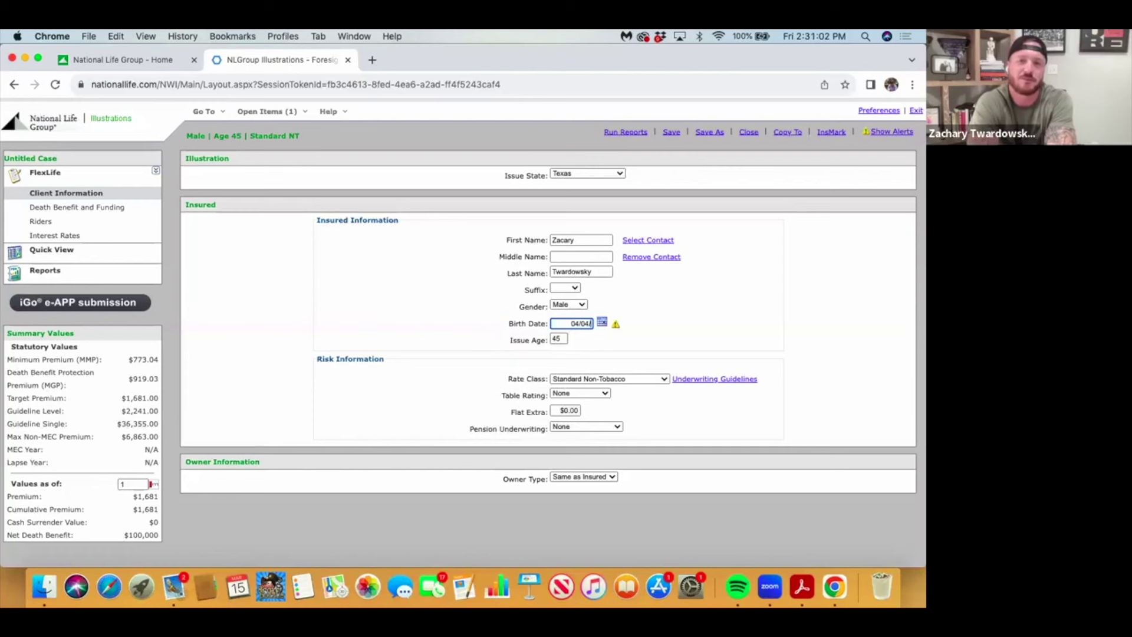
{"action": "type", "text": "1995"}
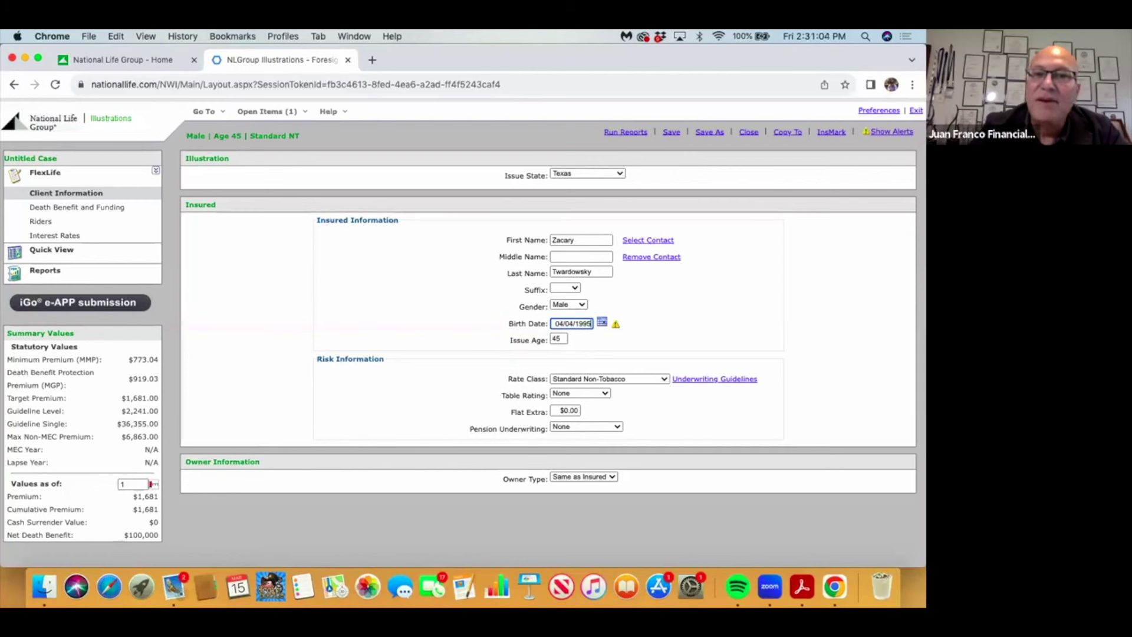
{"action": "left_click", "coordinate": [652, 308]}
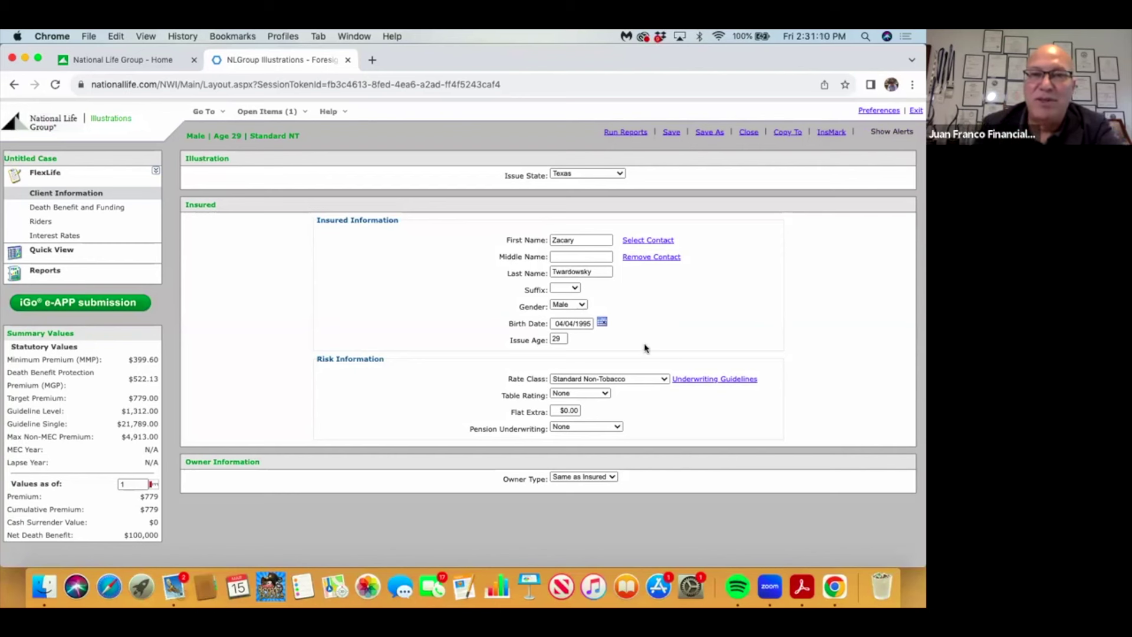
{"action": "left_click", "coordinate": [620, 380]}
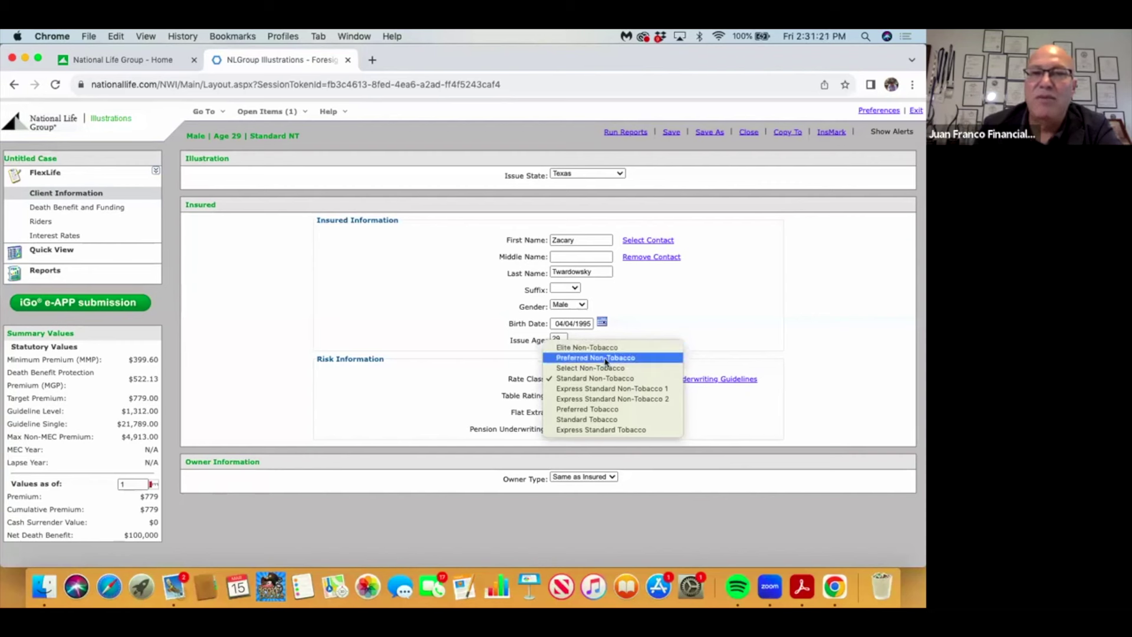
{"action": "left_click", "coordinate": [730, 342]}
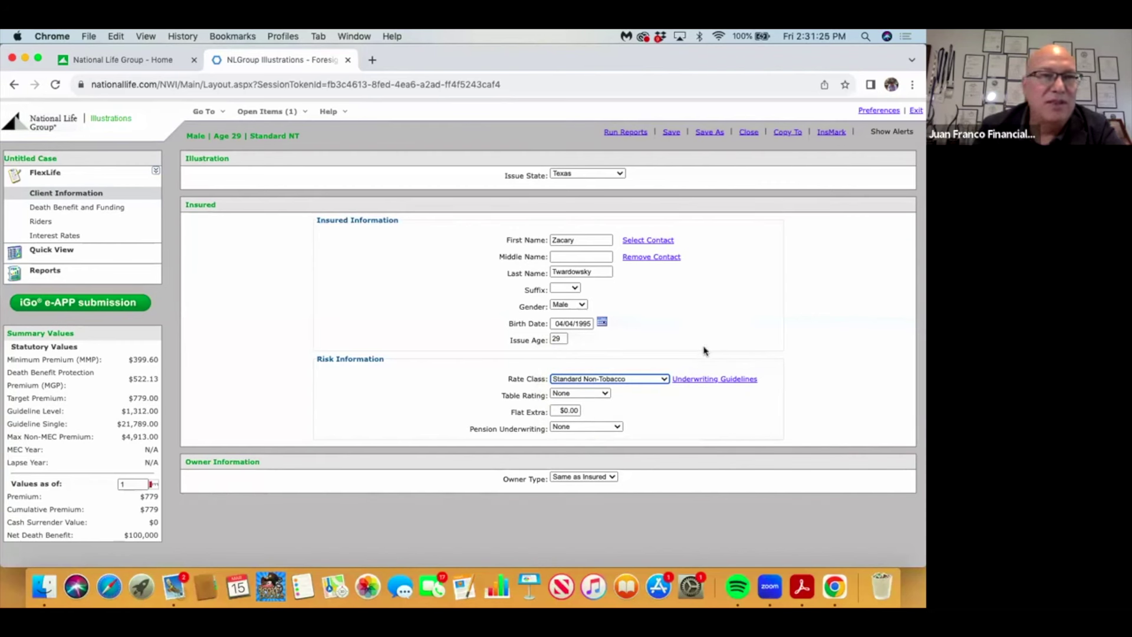
{"action": "mouse_move", "coordinate": [101, 210]}
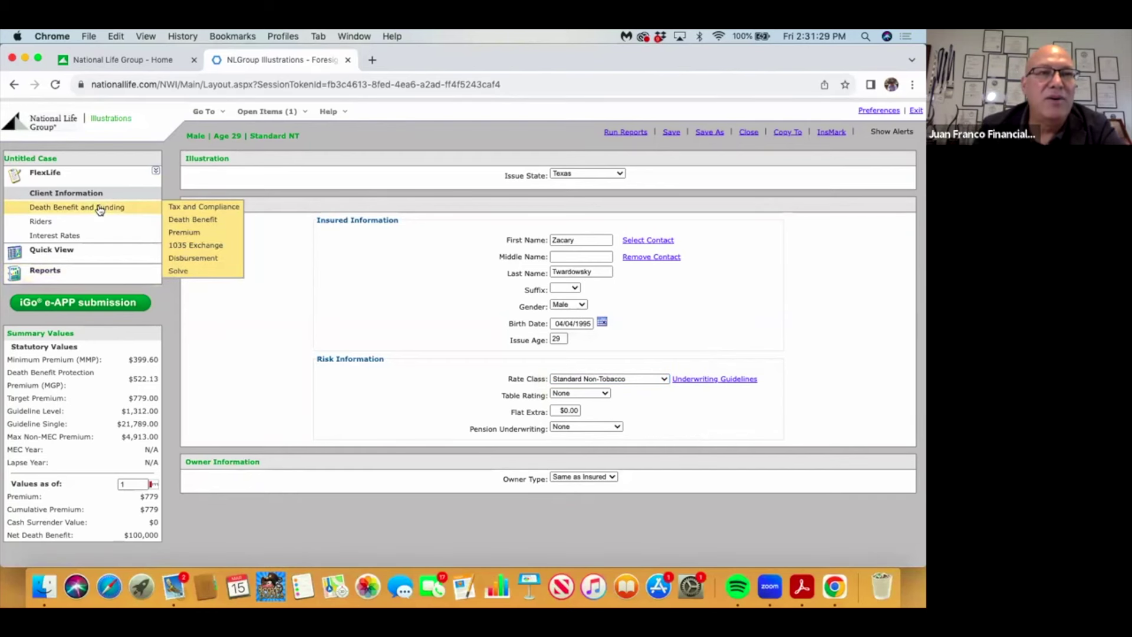
On Death Benefit and Funding, solve the face amount for minimum DB/max cash value.
{"action": "left_click", "coordinate": [100, 210]}
{"action": "left_click", "coordinate": [100, 210]}
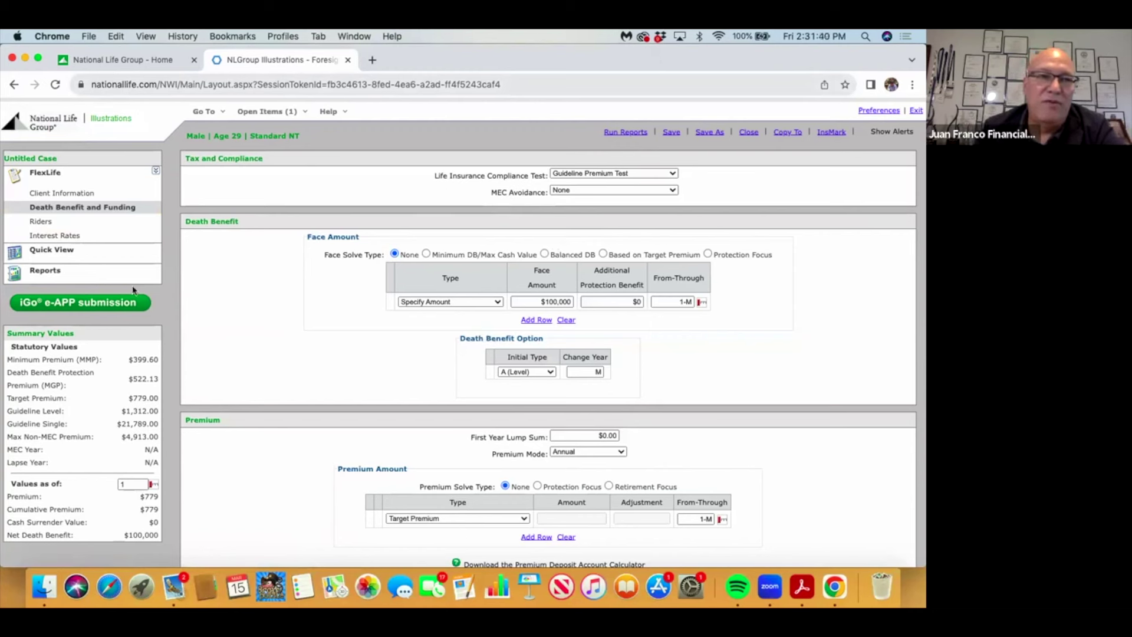
{"action": "mouse_move", "coordinate": [533, 233]}
{"action": "left_mouse_down"}
{"action": "mouse_move", "coordinate": [415, 226]}
{"action": "mouse_move", "coordinate": [423, 285]}
{"action": "mouse_move", "coordinate": [547, 291]}
{"action": "mouse_move", "coordinate": [548, 234]}
{"action": "mouse_move", "coordinate": [493, 227]}
{"action": "left_mouse_up"}
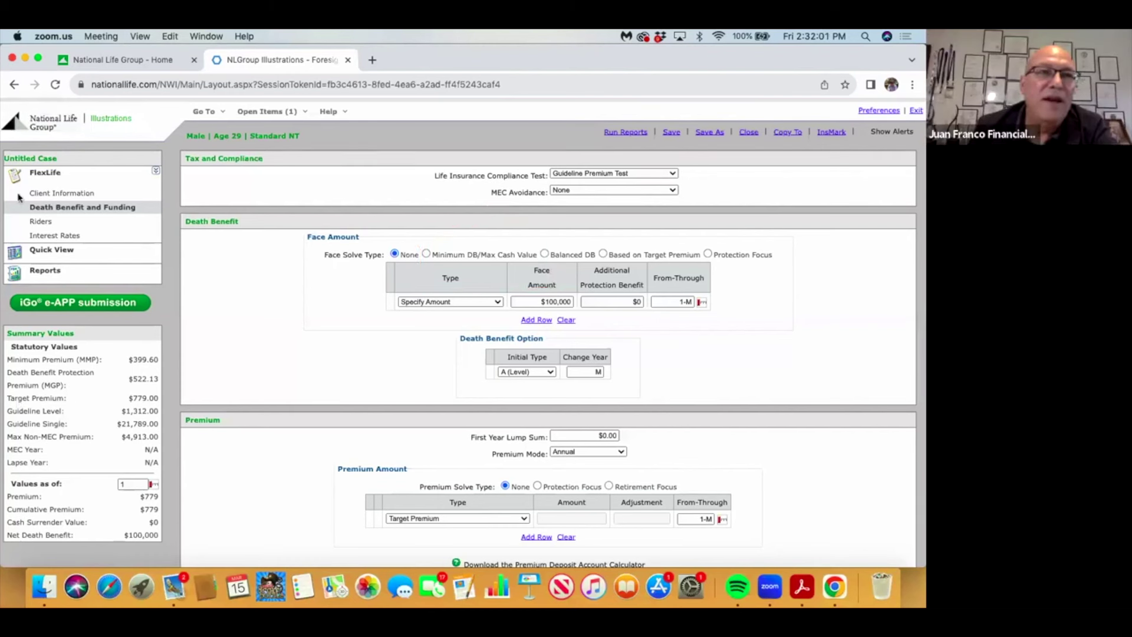
{"action": "left_click", "coordinate": [425, 255]}
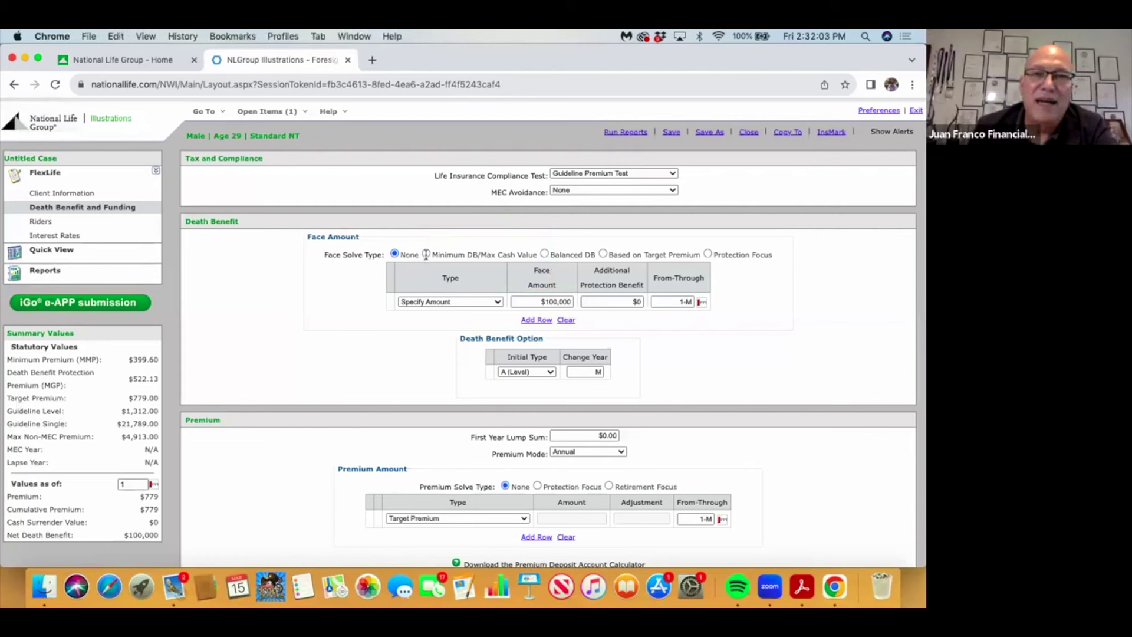
{"action": "left_click", "coordinate": [426, 255]}
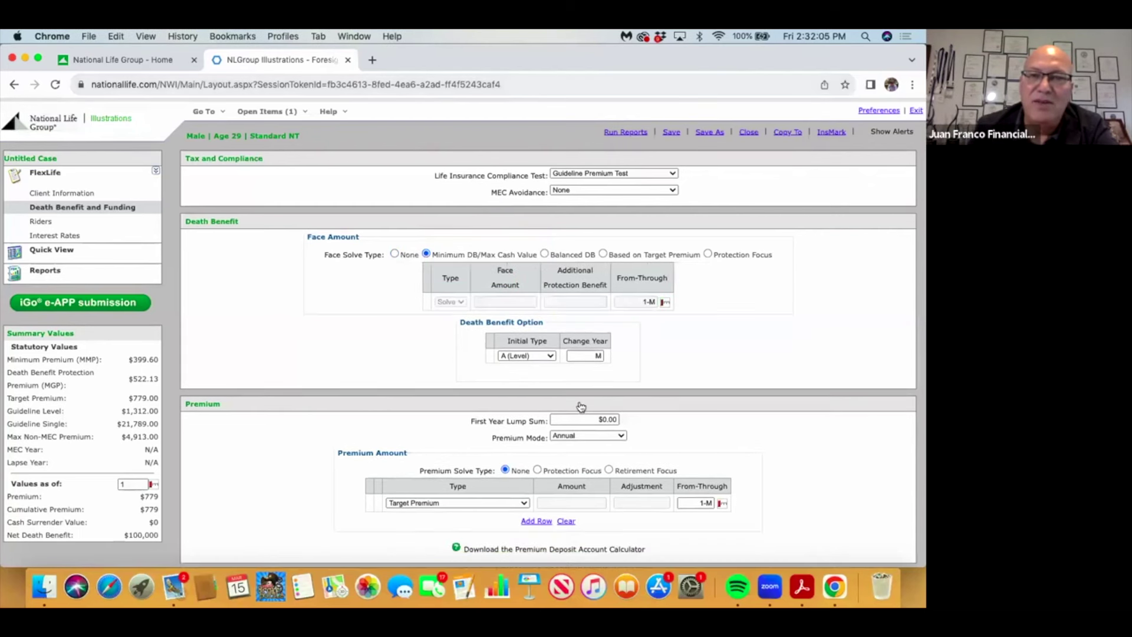
Switch the death benefit option to B (Increasing) with change year A66.
{"action": "left_click", "coordinate": [543, 356]}
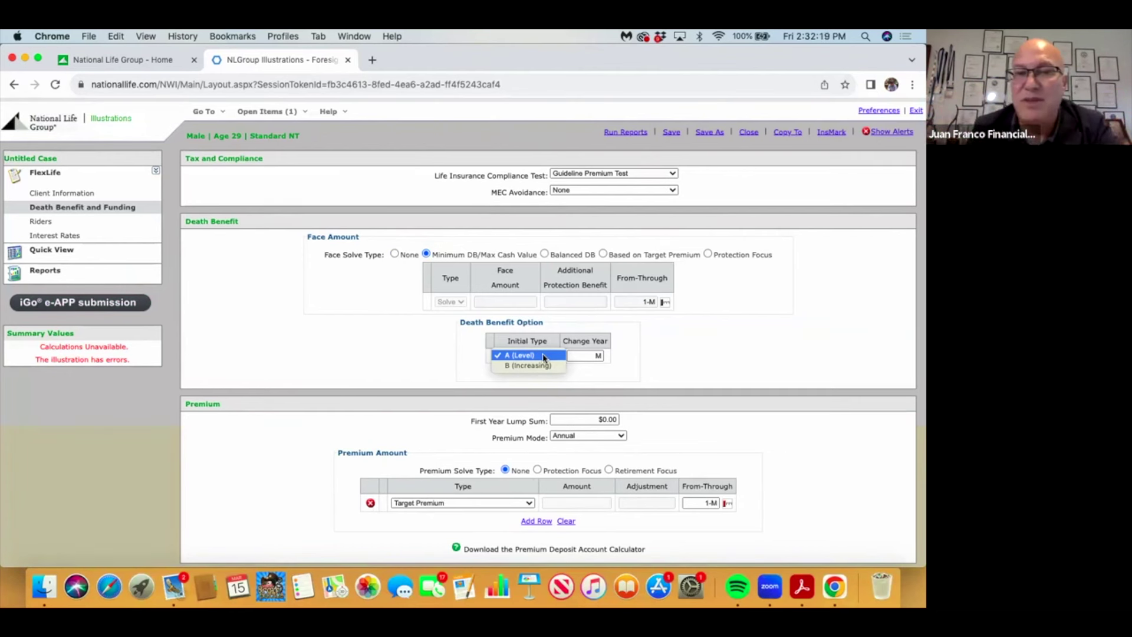
{"action": "left_click", "coordinate": [547, 365]}
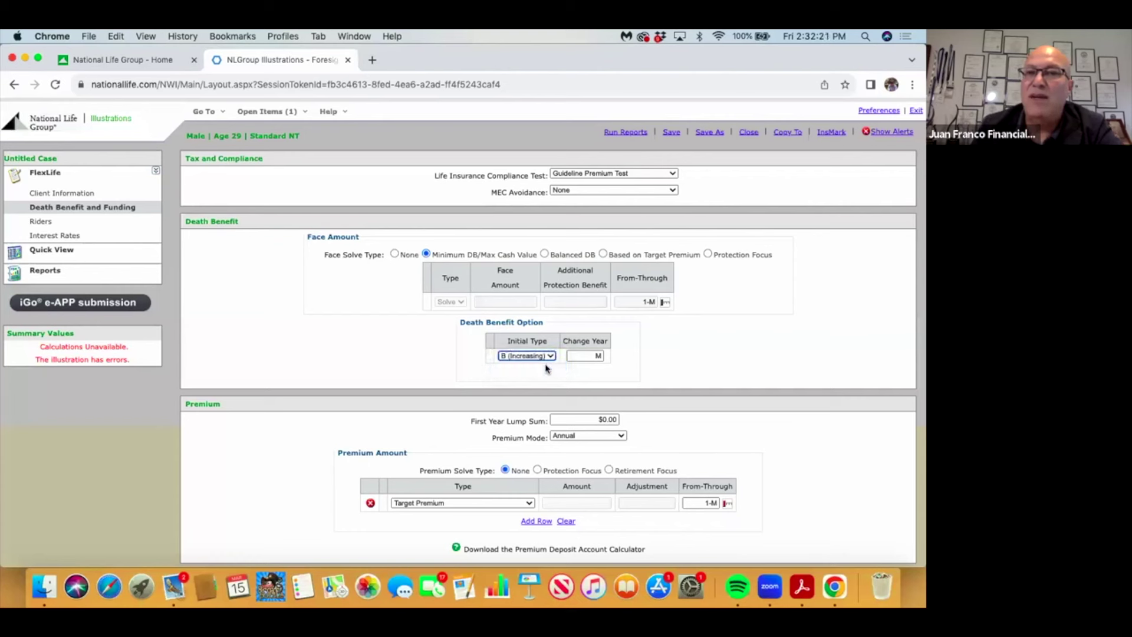
{"action": "left_click", "coordinate": [595, 356]}
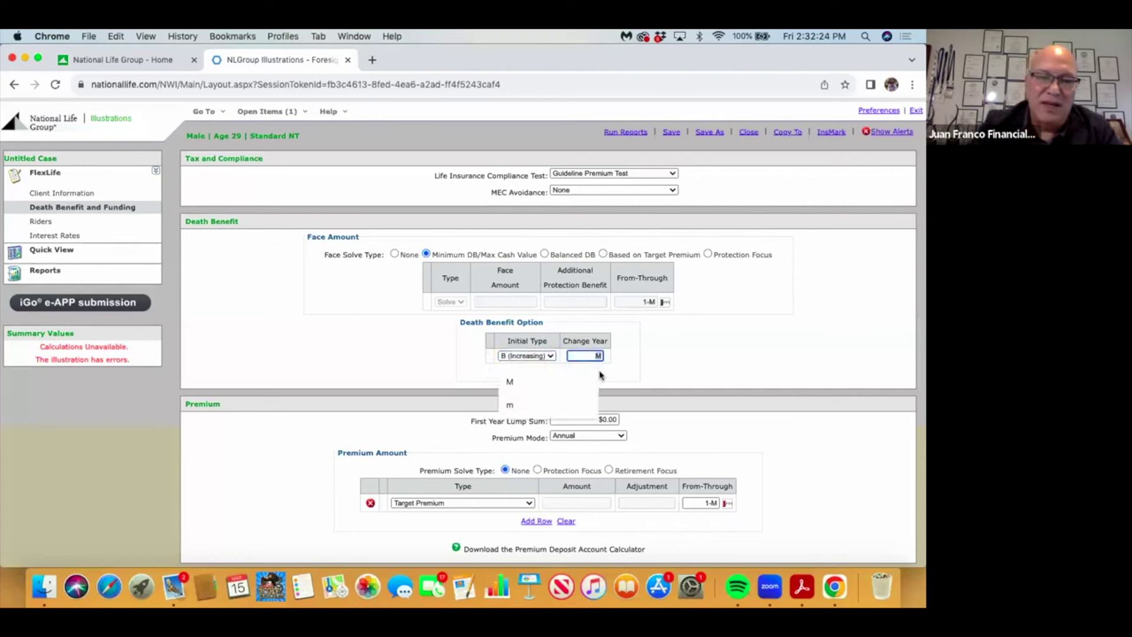
{"action": "type", "text": "A66"}
{"action": "left_click", "coordinate": [710, 355]}
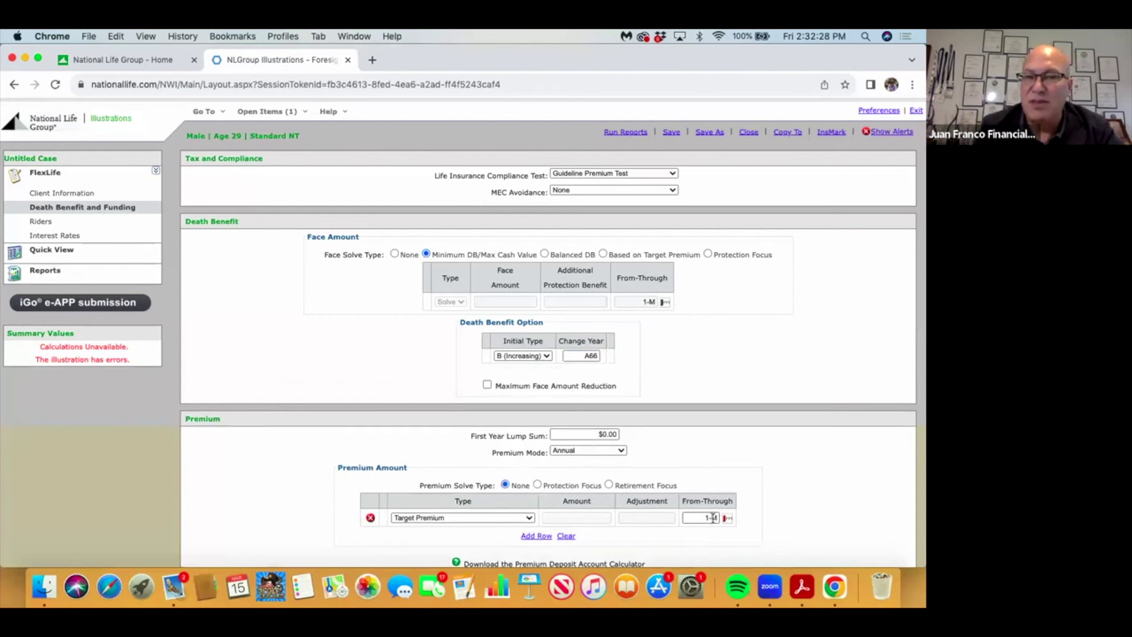
{"action": "left_click", "coordinate": [528, 518]}
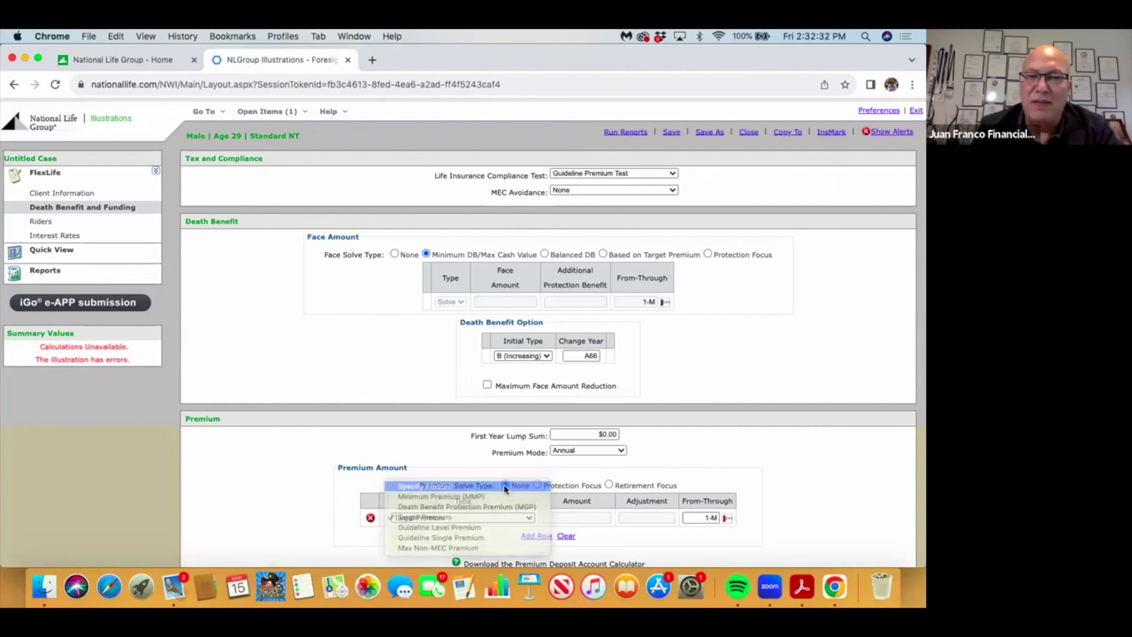
Set a Specify Amount premium paid Monthly from year 1 through A65.
{"action": "left_click", "coordinate": [504, 487]}
{"action": "left_click", "coordinate": [576, 452]}
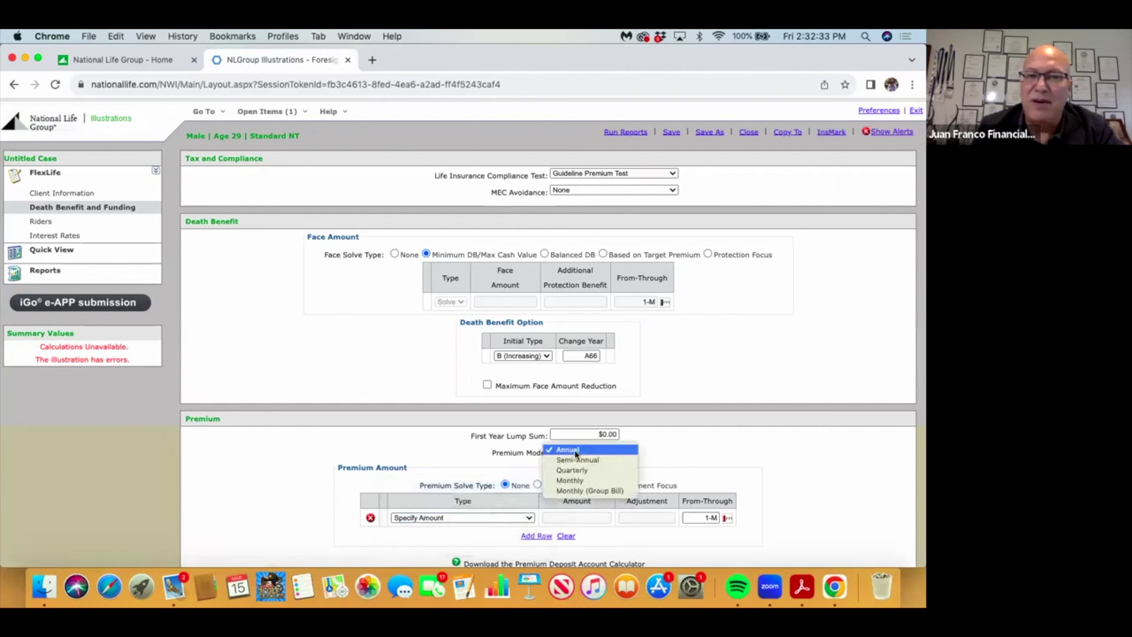
{"action": "left_click", "coordinate": [571, 480]}
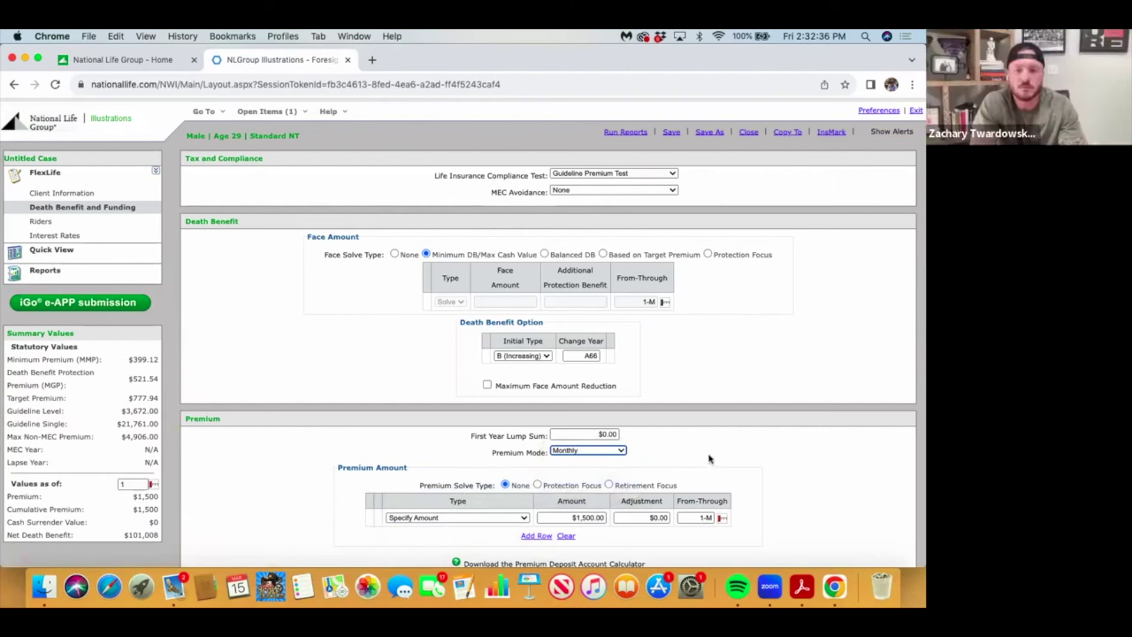
{"action": "left_click", "coordinate": [711, 517]}
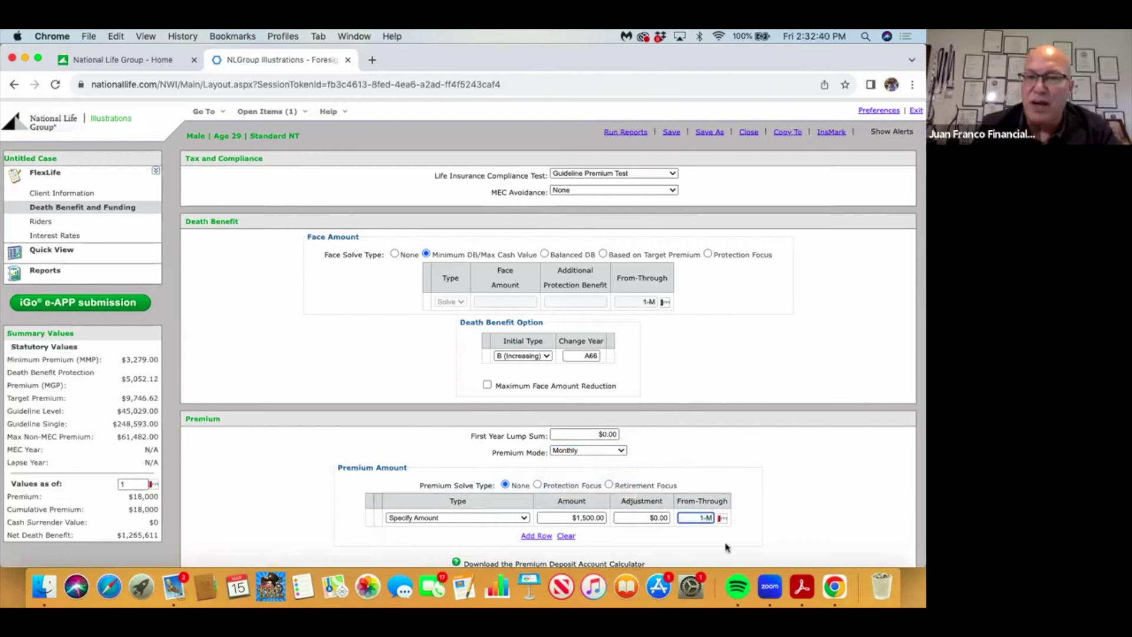
{"action": "type", "text": "1-A65"}
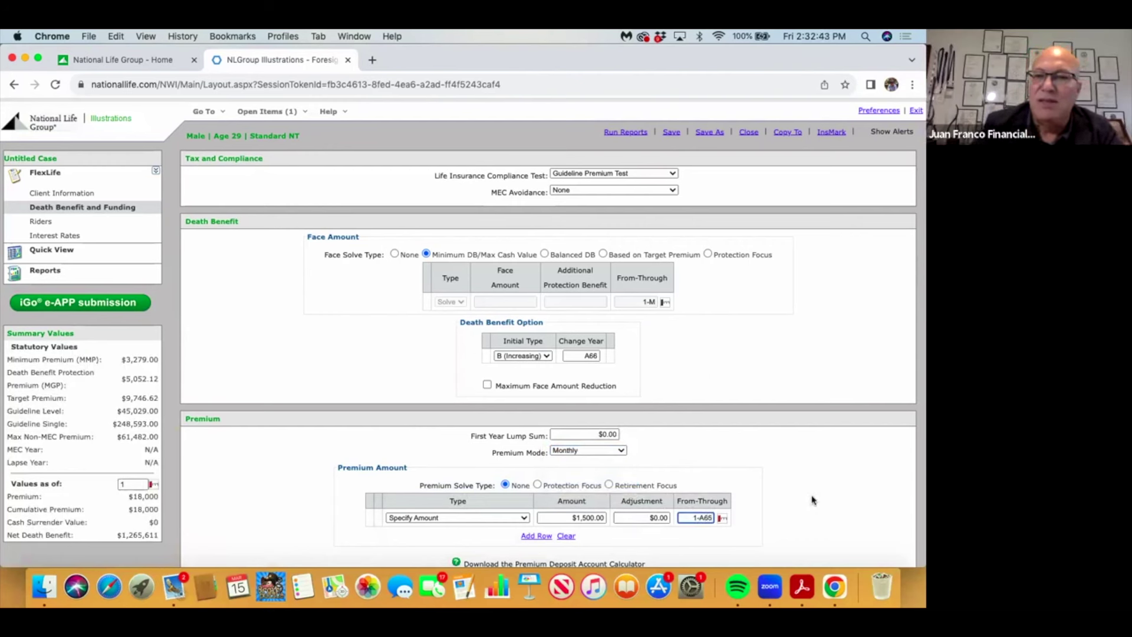
{"action": "key", "text": "Tab"}
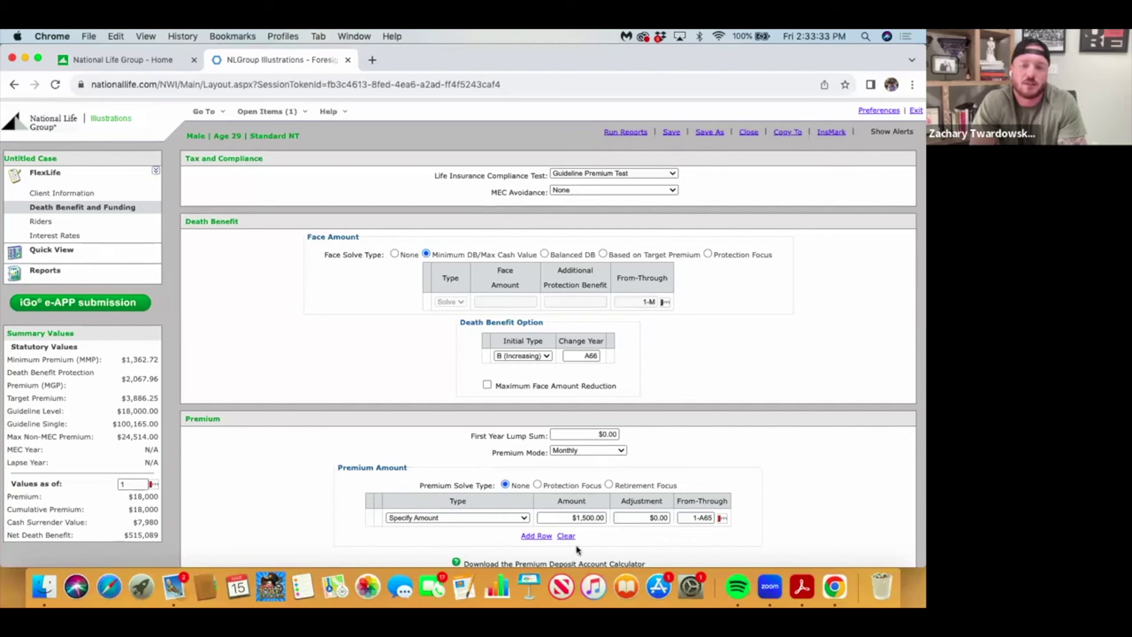
Set the premium amount to $1,000.00 and show the Quick View summary.
{"action": "left_click", "coordinate": [579, 518]}
{"action": "type", "text": "10"}
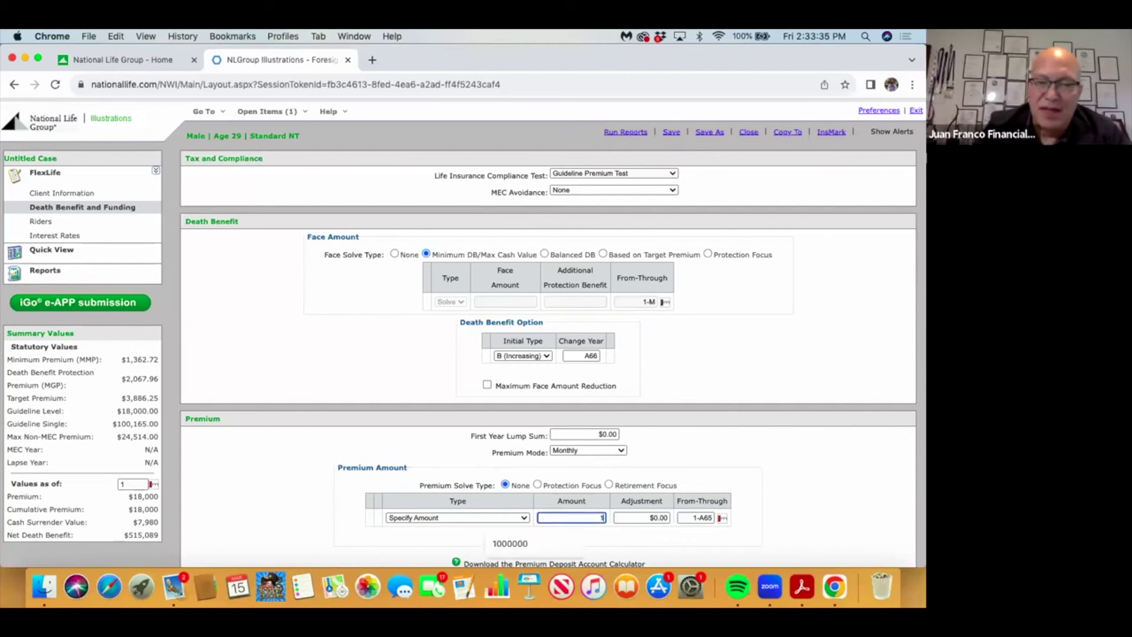
{"action": "left_click", "coordinate": [698, 458]}
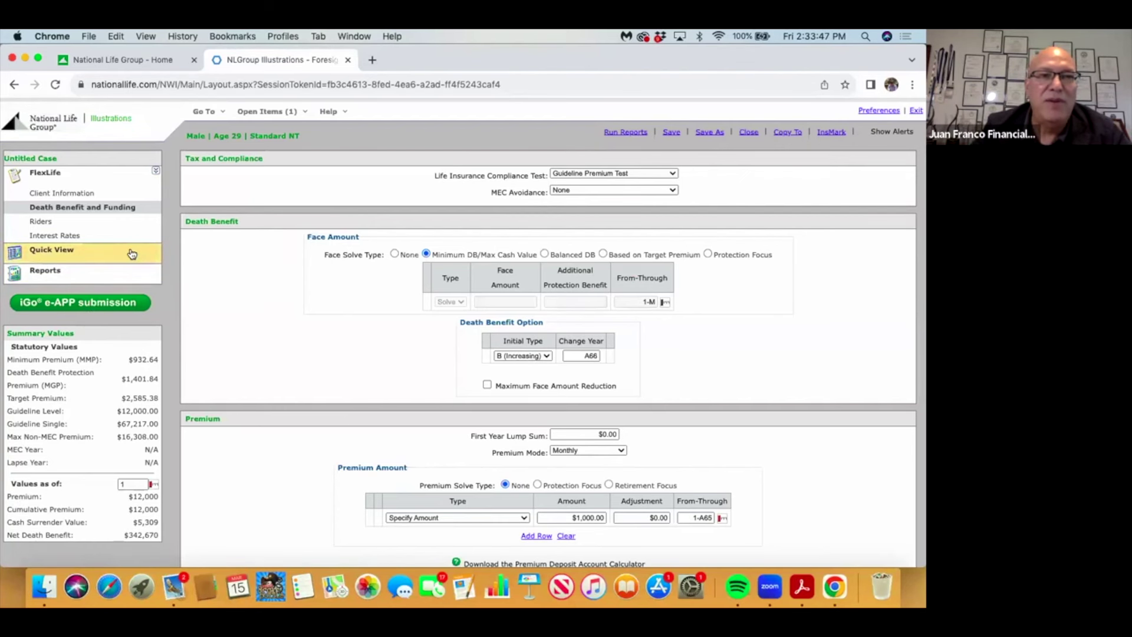
{"action": "left_click", "coordinate": [132, 254]}
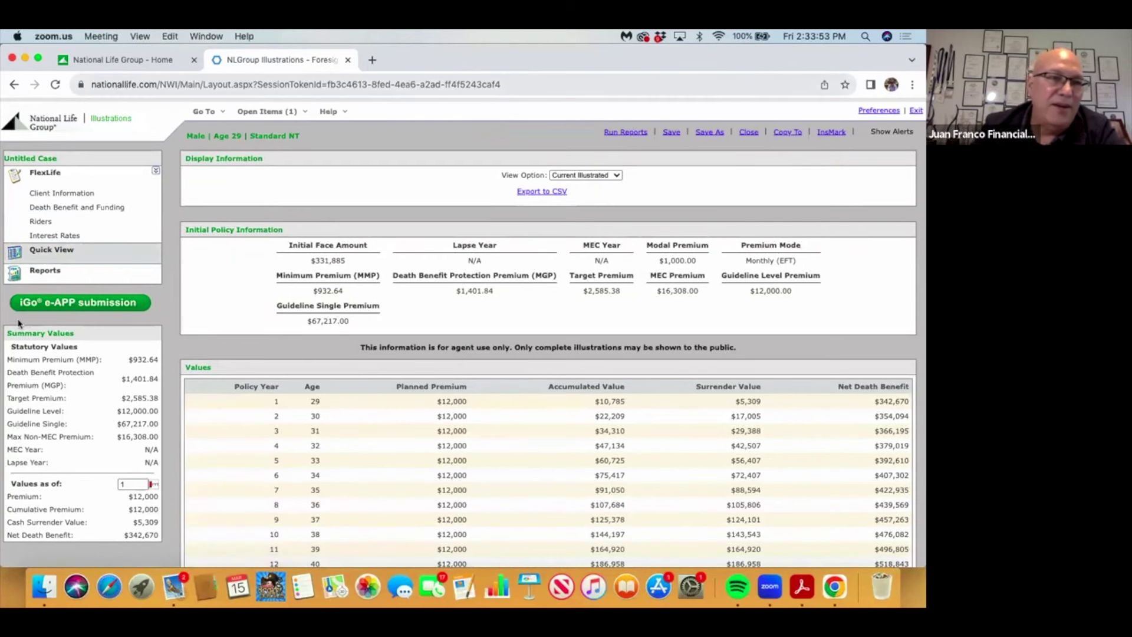
Circle the $331,885 face amount, N/A lapse and MEC years, $1,000 modal and $12,000 guideline premiums.
{"action": "mouse_move", "coordinate": [319, 228]}
{"action": "left_mouse_down"}
{"action": "mouse_move", "coordinate": [292, 232]}
{"action": "mouse_move", "coordinate": [286, 271]}
{"action": "mouse_move", "coordinate": [375, 274]}
{"action": "mouse_move", "coordinate": [384, 239]}
{"action": "mouse_move", "coordinate": [318, 232]}
{"action": "left_mouse_up"}
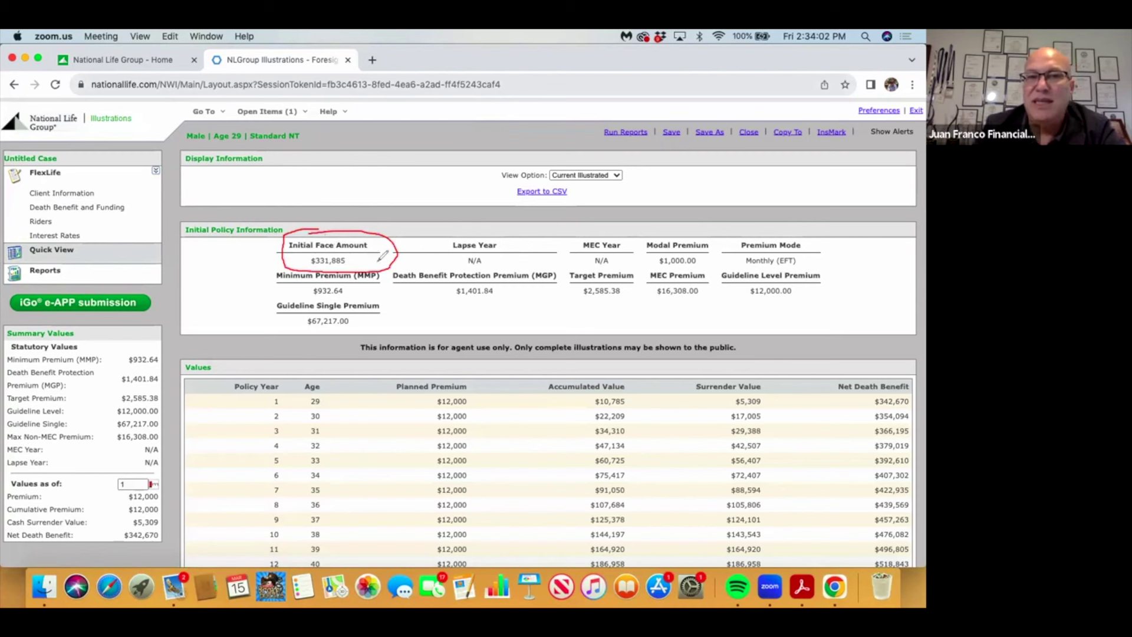
{"action": "mouse_move", "coordinate": [503, 223]}
{"action": "left_mouse_down"}
{"action": "mouse_move", "coordinate": [439, 260]}
{"action": "mouse_move", "coordinate": [487, 275]}
{"action": "mouse_move", "coordinate": [509, 217]}
{"action": "left_mouse_up"}
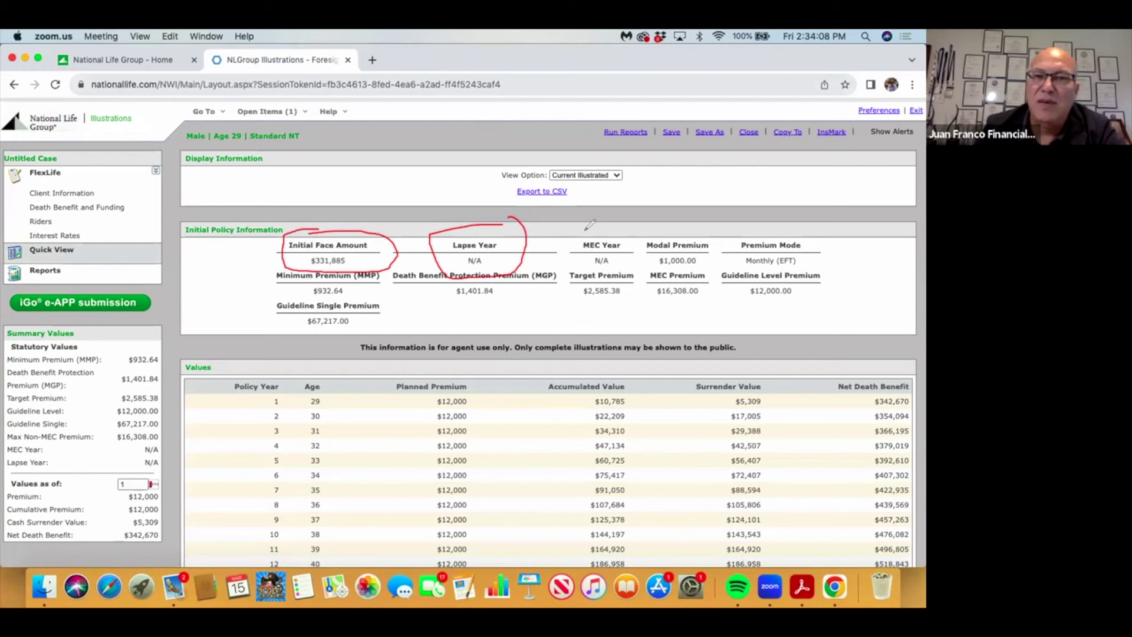
{"action": "mouse_move", "coordinate": [584, 232]}
{"action": "left_mouse_down"}
{"action": "mouse_move", "coordinate": [570, 243]}
{"action": "mouse_move", "coordinate": [583, 268]}
{"action": "mouse_move", "coordinate": [629, 265]}
{"action": "mouse_move", "coordinate": [633, 256]}
{"action": "mouse_move", "coordinate": [588, 231]}
{"action": "left_mouse_up"}
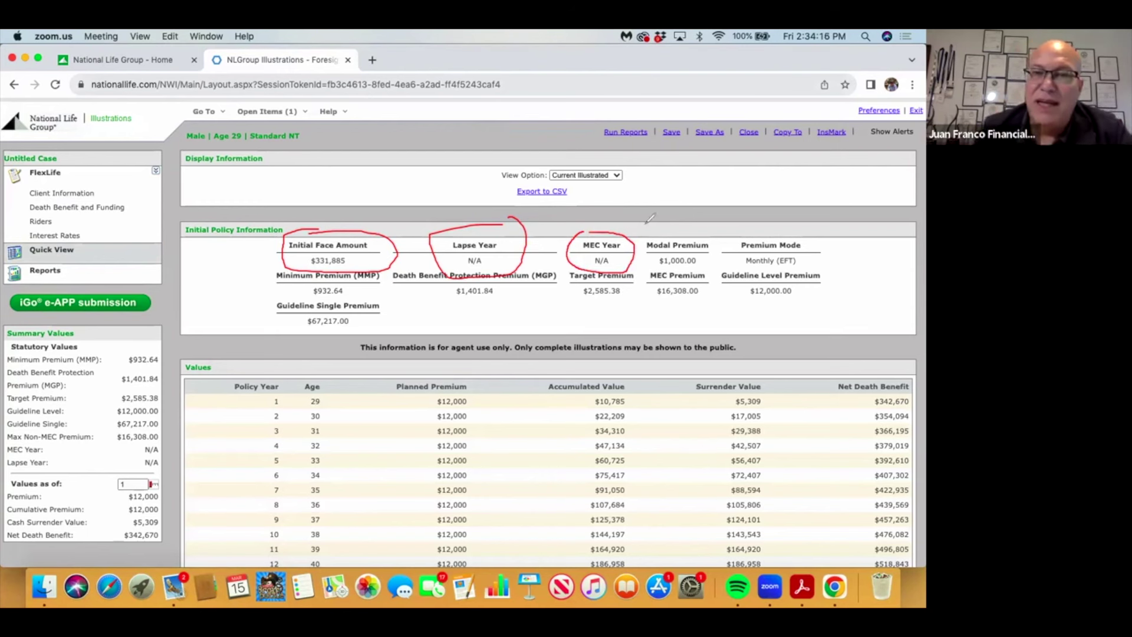
{"action": "mouse_move", "coordinate": [641, 227]}
{"action": "left_mouse_down"}
{"action": "mouse_move", "coordinate": [642, 252]}
{"action": "mouse_move", "coordinate": [675, 278]}
{"action": "mouse_move", "coordinate": [714, 259]}
{"action": "mouse_move", "coordinate": [715, 231]}
{"action": "mouse_move", "coordinate": [647, 226]}
{"action": "left_mouse_up"}
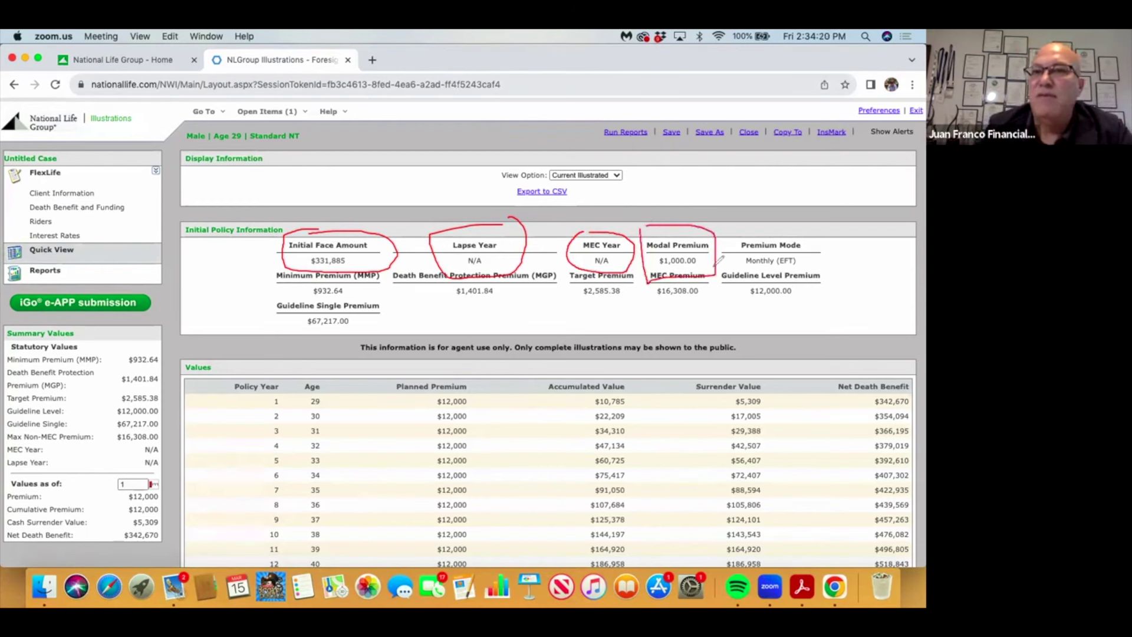
{"action": "mouse_move", "coordinate": [720, 270]}
{"action": "left_mouse_down"}
{"action": "mouse_move", "coordinate": [720, 303]}
{"action": "mouse_move", "coordinate": [834, 307]}
{"action": "mouse_move", "coordinate": [828, 263]}
{"action": "mouse_move", "coordinate": [721, 268]}
{"action": "left_mouse_up"}
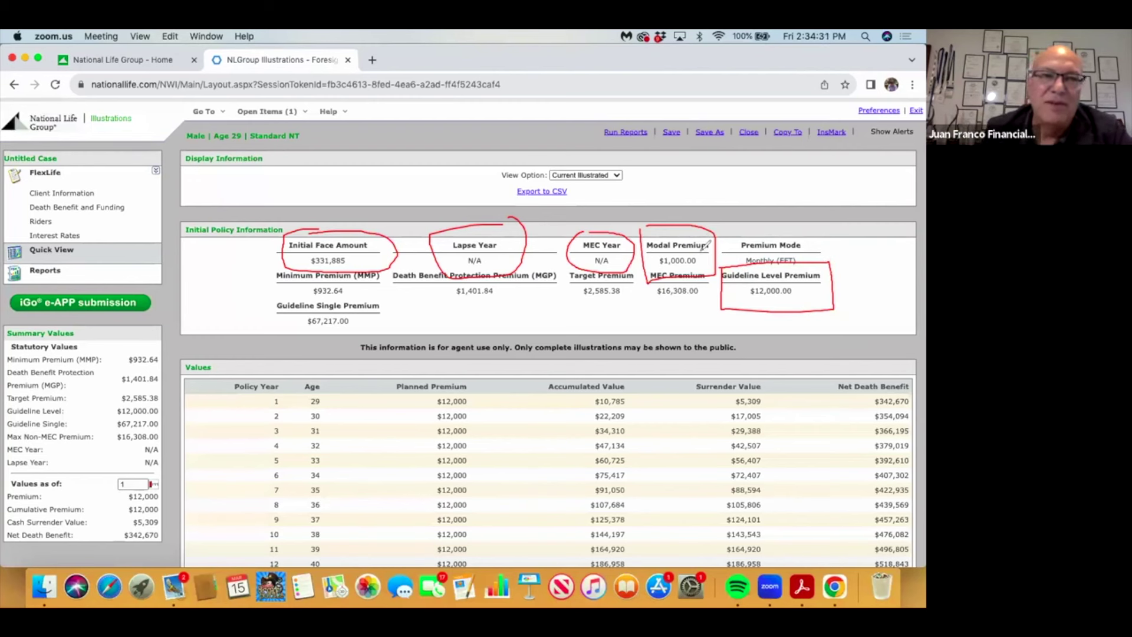
Underline the $932.64 minimum premium and annotate a $90 figure beside it.
{"action": "left_click_drag", "start_coordinate": [298, 299], "coordinate": [322, 299]}
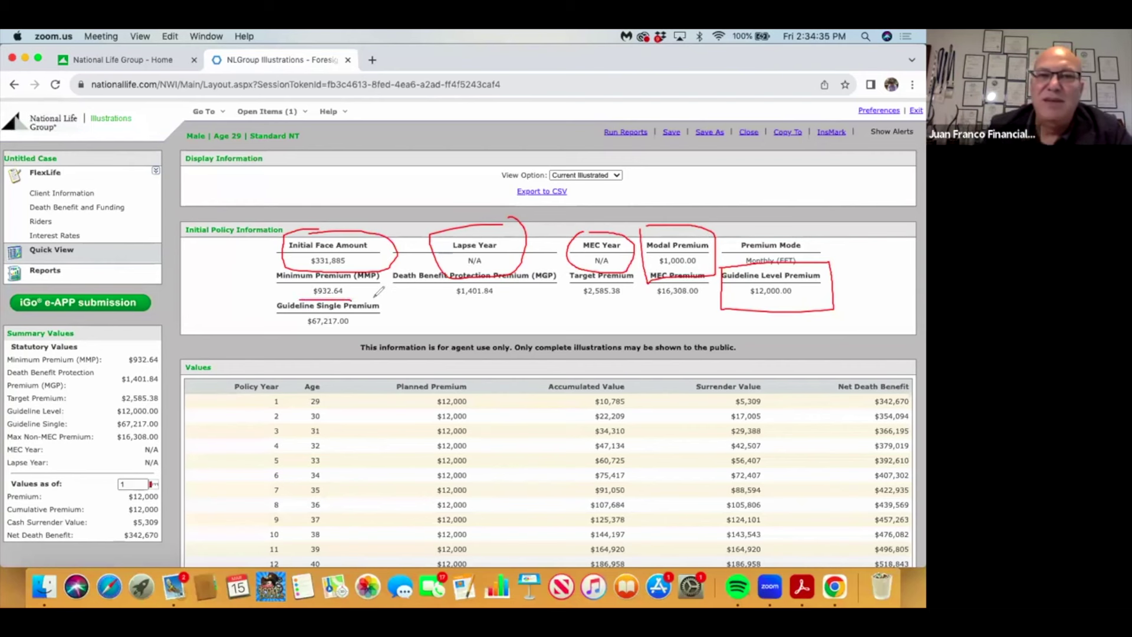
{"action": "mouse_move", "coordinate": [411, 298]}
{"action": "left_mouse_down"}
{"action": "mouse_move", "coordinate": [407, 316]}
{"action": "mouse_move", "coordinate": [411, 299]}
{"action": "mouse_move", "coordinate": [419, 294]}
{"action": "mouse_move", "coordinate": [420, 315]}
{"action": "mouse_move", "coordinate": [435, 297]}
{"action": "left_mouse_up"}
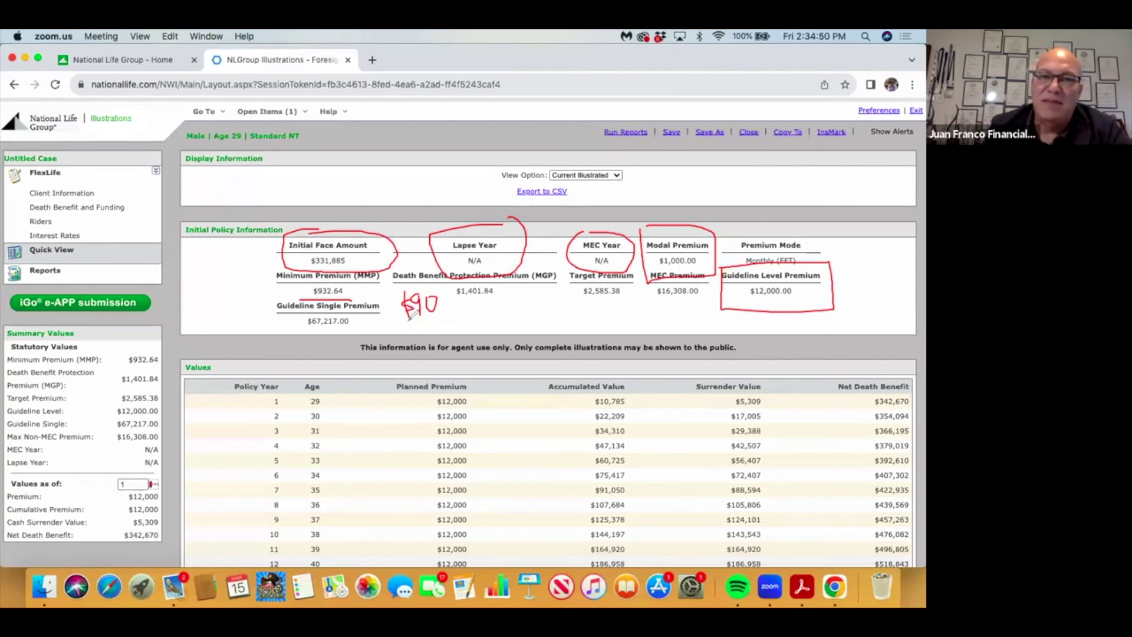
{"action": "left_click_drag", "start_coordinate": [403, 315], "coordinate": [452, 313]}
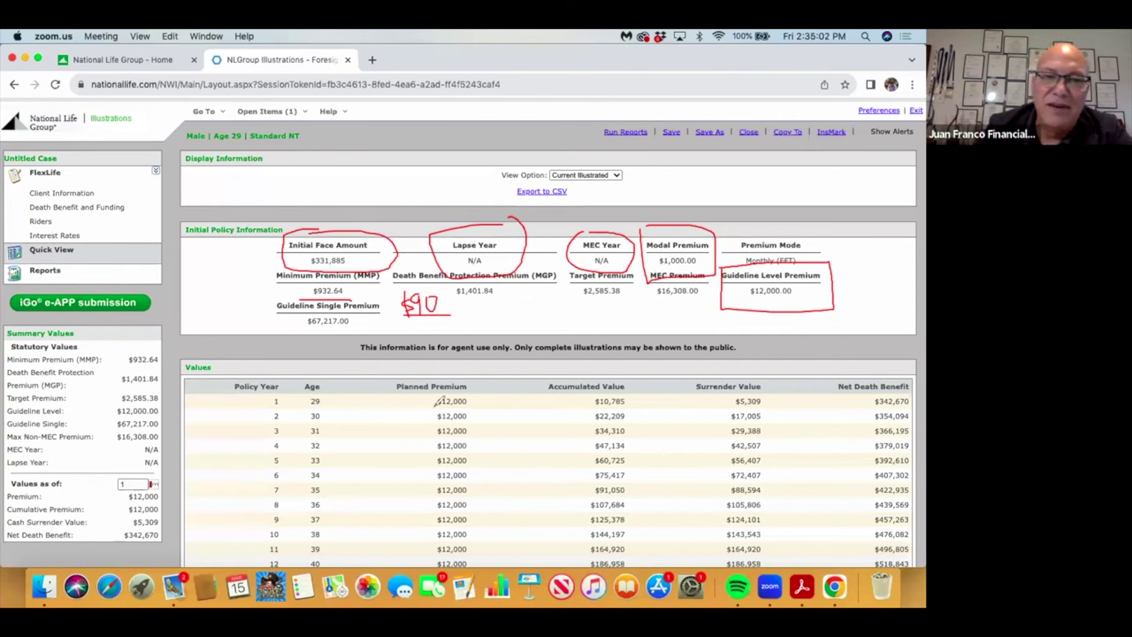
{"action": "left_click_drag", "start_coordinate": [436, 406], "coordinate": [466, 417]}
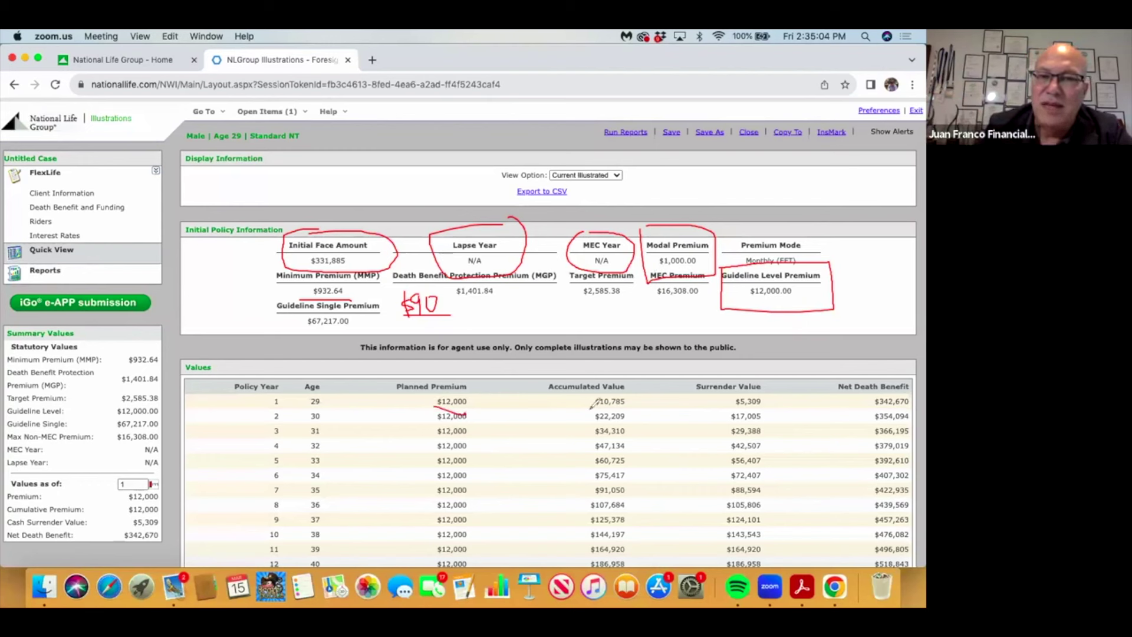
{"action": "left_click_drag", "start_coordinate": [594, 408], "coordinate": [628, 408]}
{"action": "left_click_drag", "start_coordinate": [436, 421], "coordinate": [485, 422]}
{"action": "left_click_drag", "start_coordinate": [583, 423], "coordinate": [632, 424]}
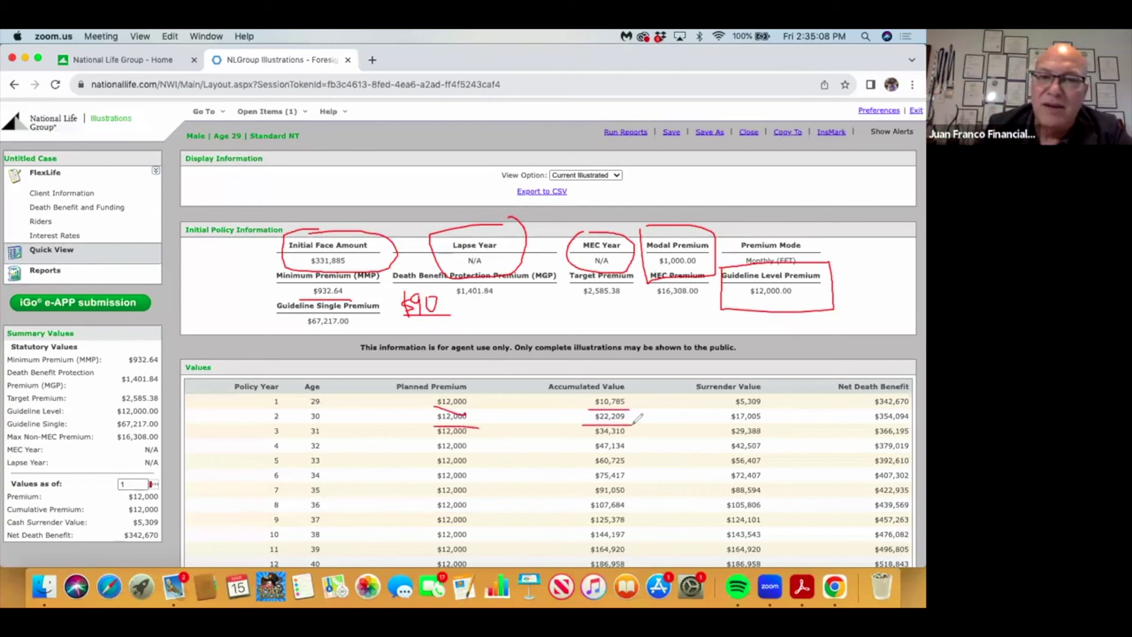
{"action": "left_click_drag", "start_coordinate": [308, 538], "coordinate": [326, 538]}
{"action": "left_click_drag", "start_coordinate": [423, 538], "coordinate": [483, 537]}
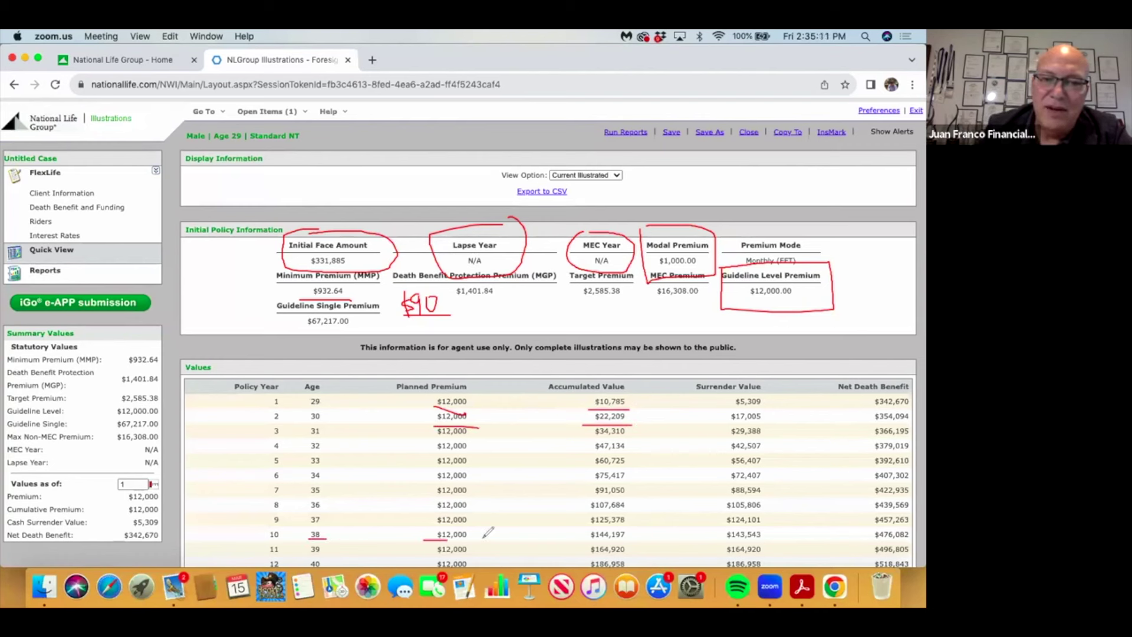
{"action": "left_click_drag", "start_coordinate": [583, 546], "coordinate": [638, 531]}
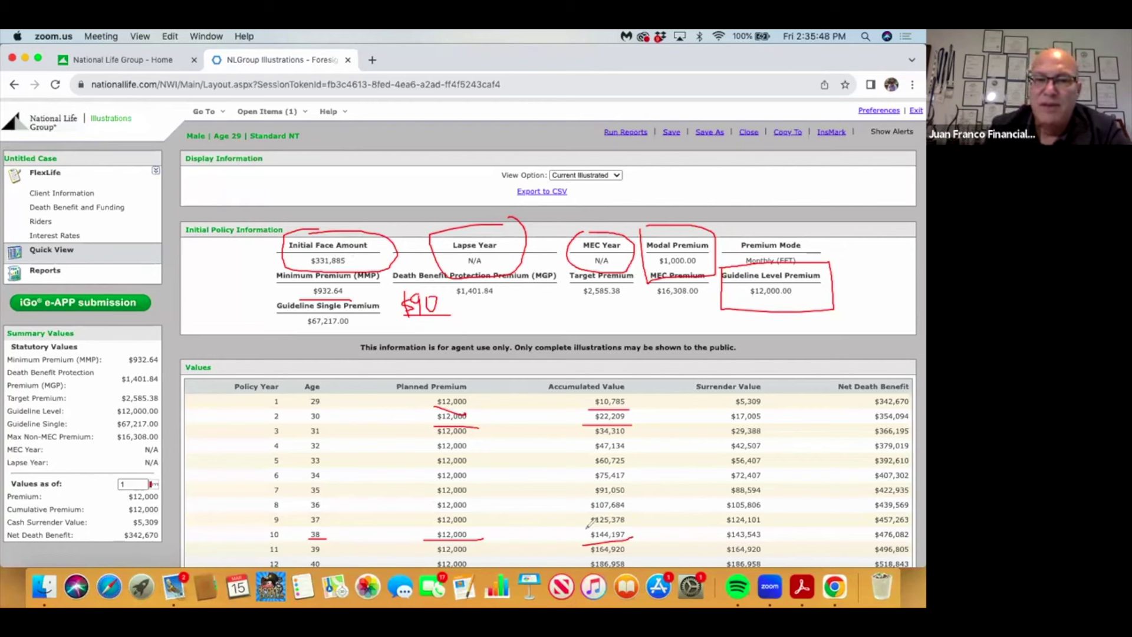
{"action": "mouse_move", "coordinate": [584, 548]}
{"action": "left_mouse_down"}
{"action": "mouse_move", "coordinate": [588, 533]}
{"action": "mouse_move", "coordinate": [630, 526]}
{"action": "mouse_move", "coordinate": [632, 535]}
{"action": "left_mouse_up"}
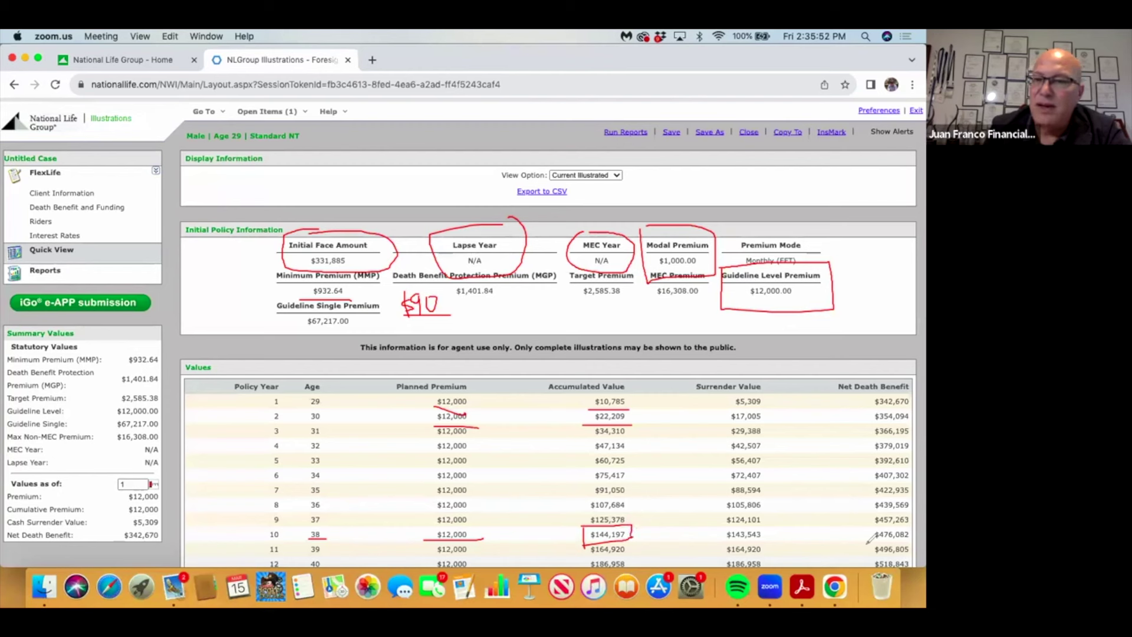
{"action": "mouse_move", "coordinate": [864, 548]}
{"action": "left_mouse_down"}
{"action": "mouse_move", "coordinate": [908, 547]}
{"action": "mouse_move", "coordinate": [915, 518]}
{"action": "mouse_move", "coordinate": [862, 522]}
{"action": "mouse_move", "coordinate": [872, 542]}
{"action": "left_mouse_up"}
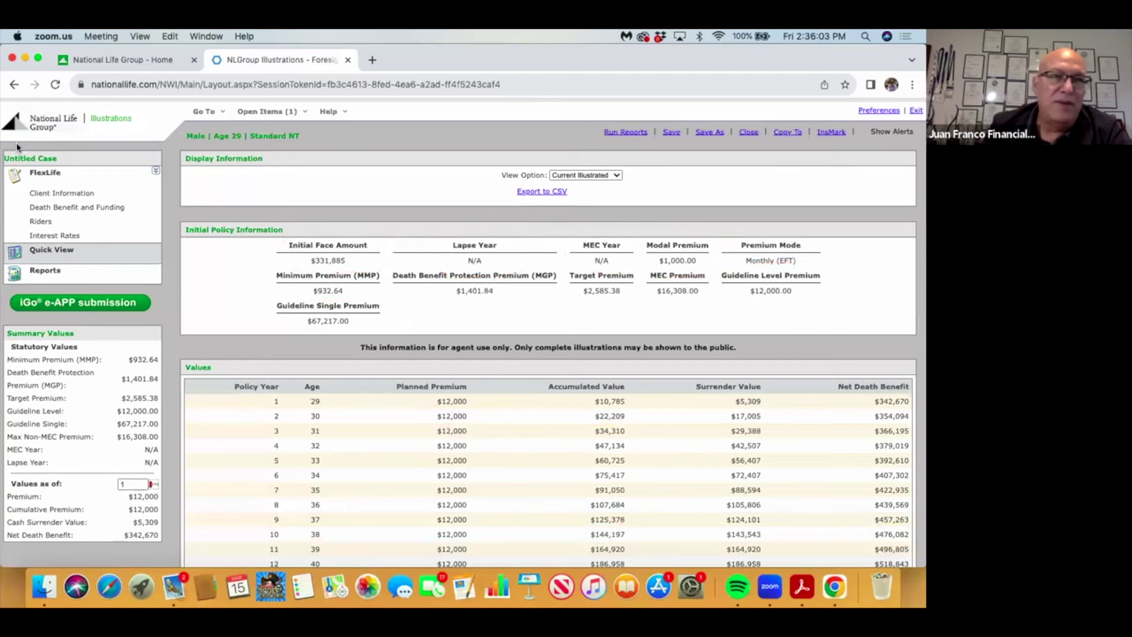
{"action": "scroll", "coordinate": [412, 432], "scroll_direction": "down", "scroll_amount": 3}
{"action": "scroll", "coordinate": [411, 432], "scroll_direction": "down", "scroll_amount": 2}
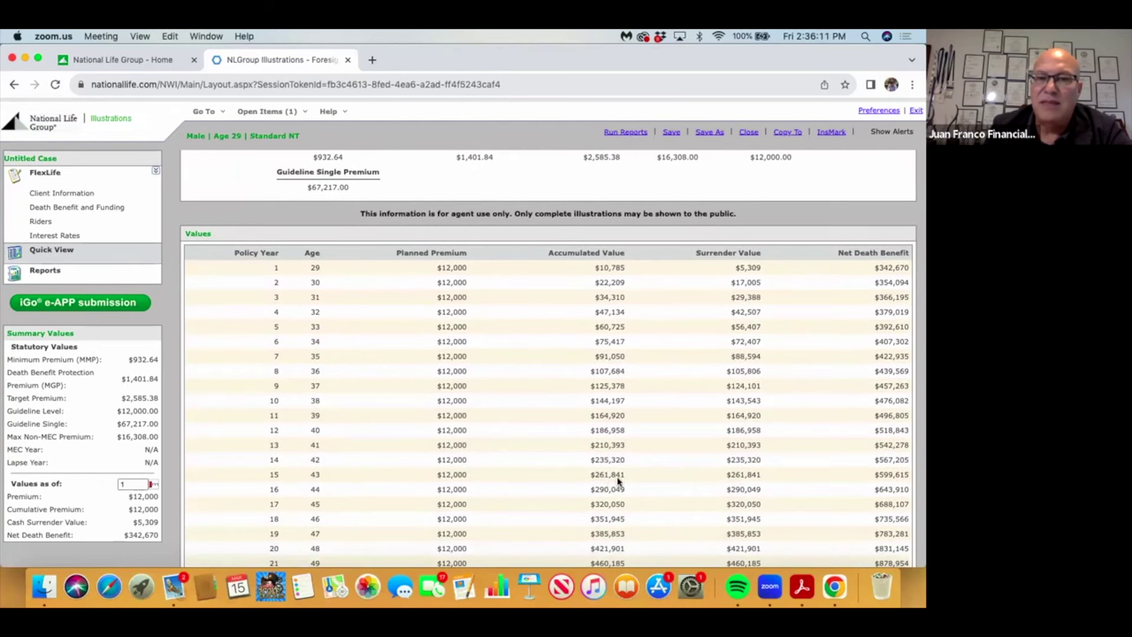
{"action": "scroll", "coordinate": [616, 495], "scroll_direction": "down", "scroll_amount": 2}
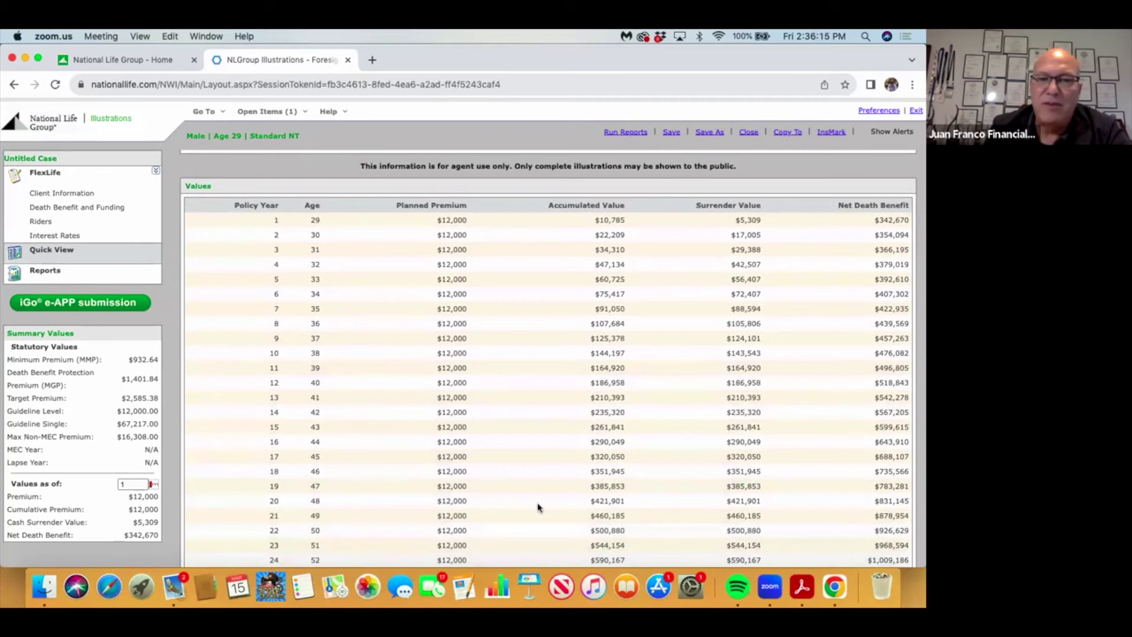
{"action": "scroll", "coordinate": [613, 507], "scroll_direction": "down", "scroll_amount": 5}
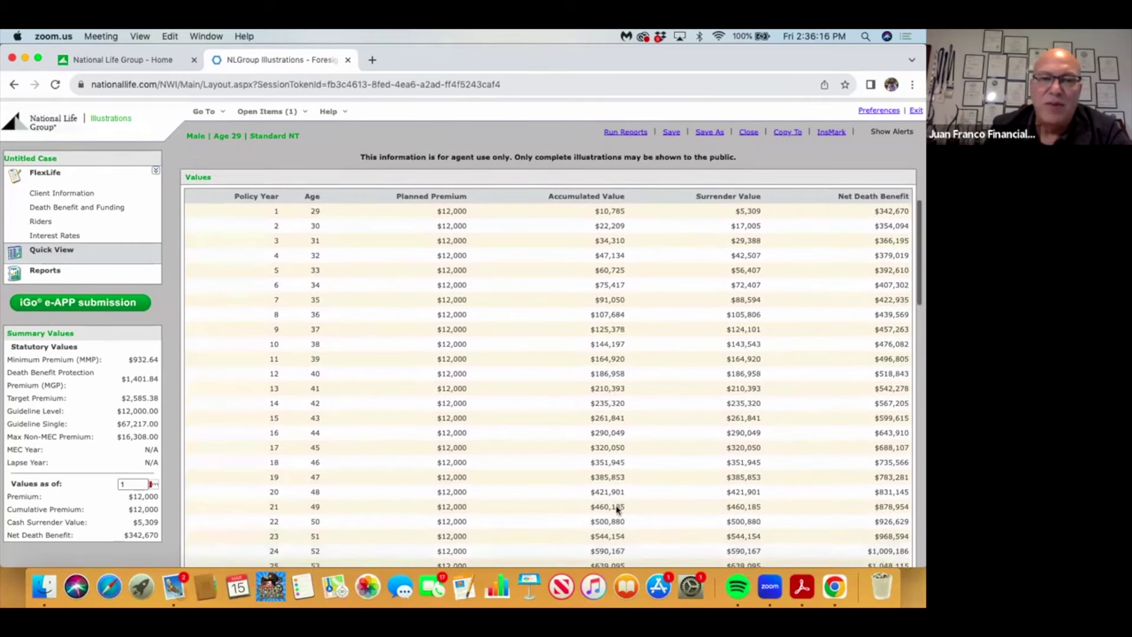
{"action": "scroll", "coordinate": [617, 510], "scroll_direction": "down", "scroll_amount": 6}
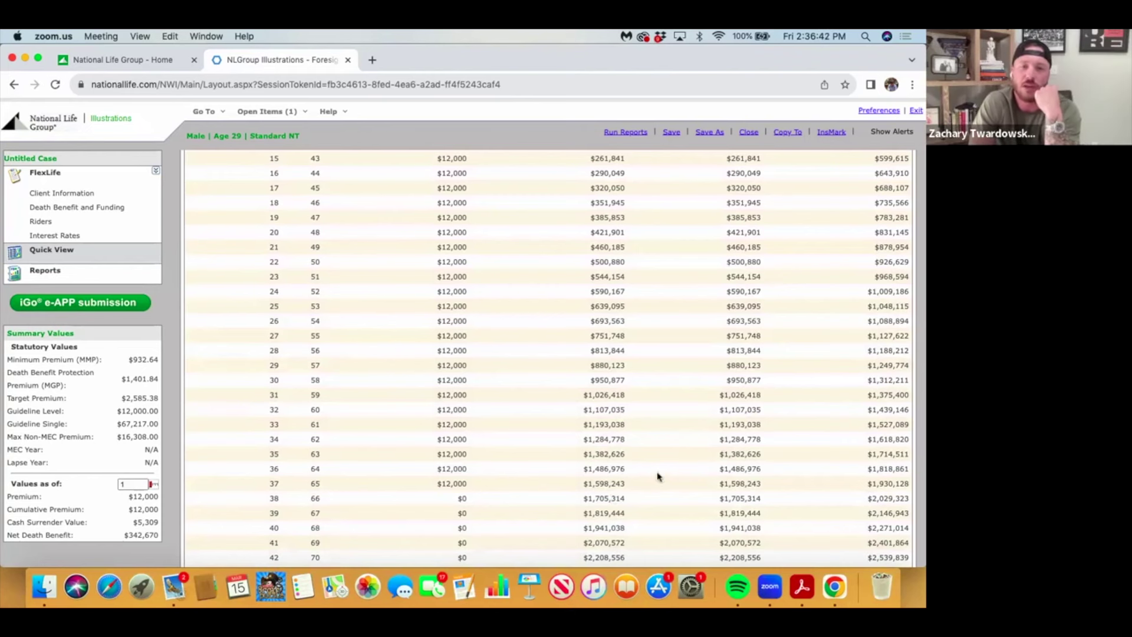
{"action": "scroll", "coordinate": [654, 479], "scroll_direction": "down", "scroll_amount": 1}
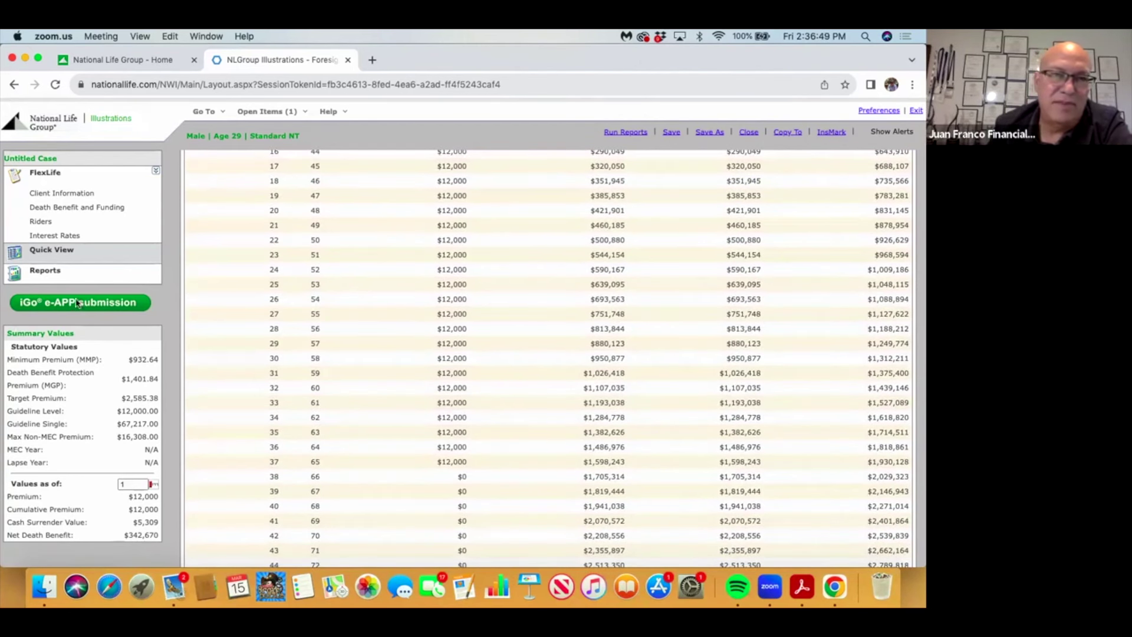
{"action": "mouse_move", "coordinate": [463, 469]}
{"action": "left_mouse_down"}
{"action": "mouse_move", "coordinate": [464, 539]}
{"action": "mouse_move", "coordinate": [471, 528]}
{"action": "left_mouse_up"}
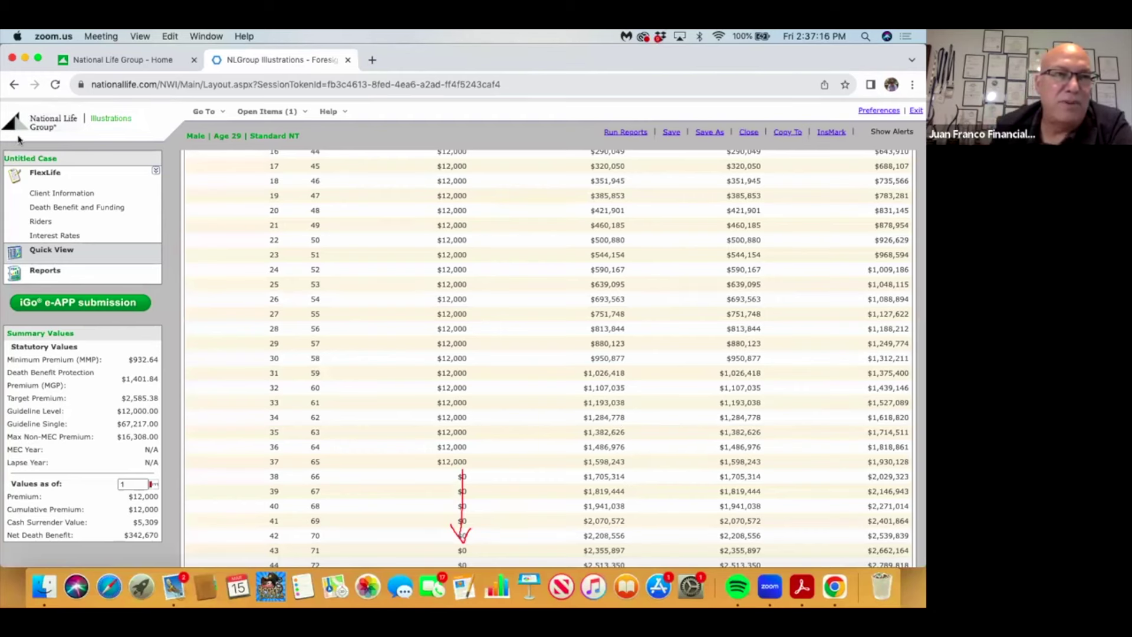
{"action": "scroll", "coordinate": [610, 477], "scroll_direction": "down", "scroll_amount": 5}
{"action": "scroll", "coordinate": [611, 477], "scroll_direction": "down", "scroll_amount": 10}
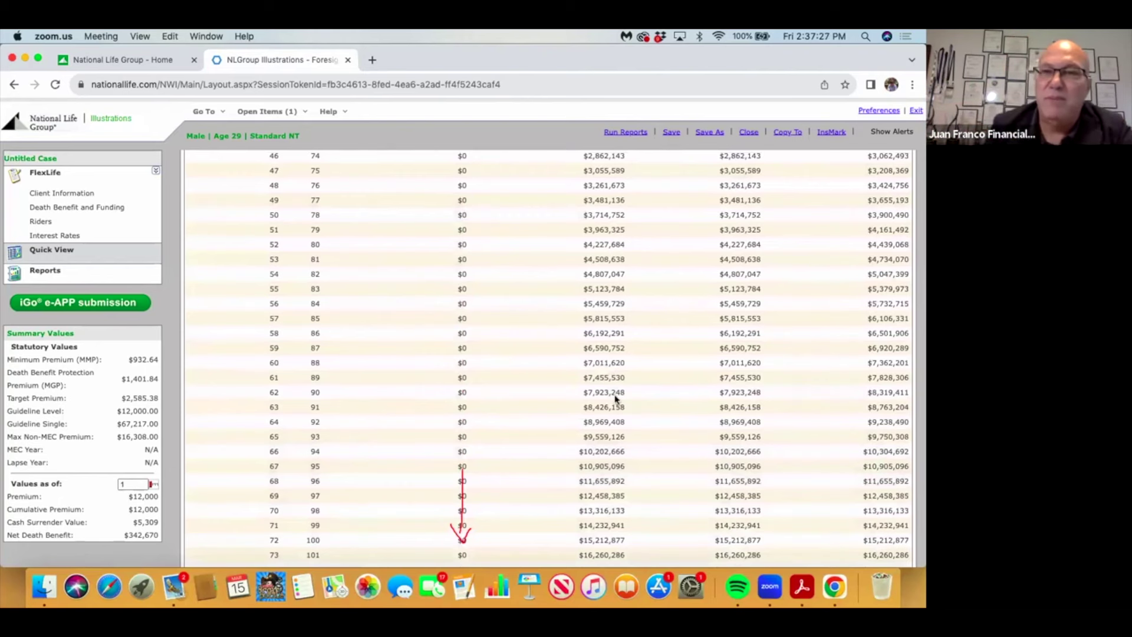
{"action": "scroll", "coordinate": [600, 375], "scroll_direction": "up", "scroll_amount": 15}
{"action": "scroll", "coordinate": [600, 376], "scroll_direction": "down", "scroll_amount": 2}
{"action": "scroll", "coordinate": [600, 376], "scroll_direction": "down", "scroll_amount": 5}
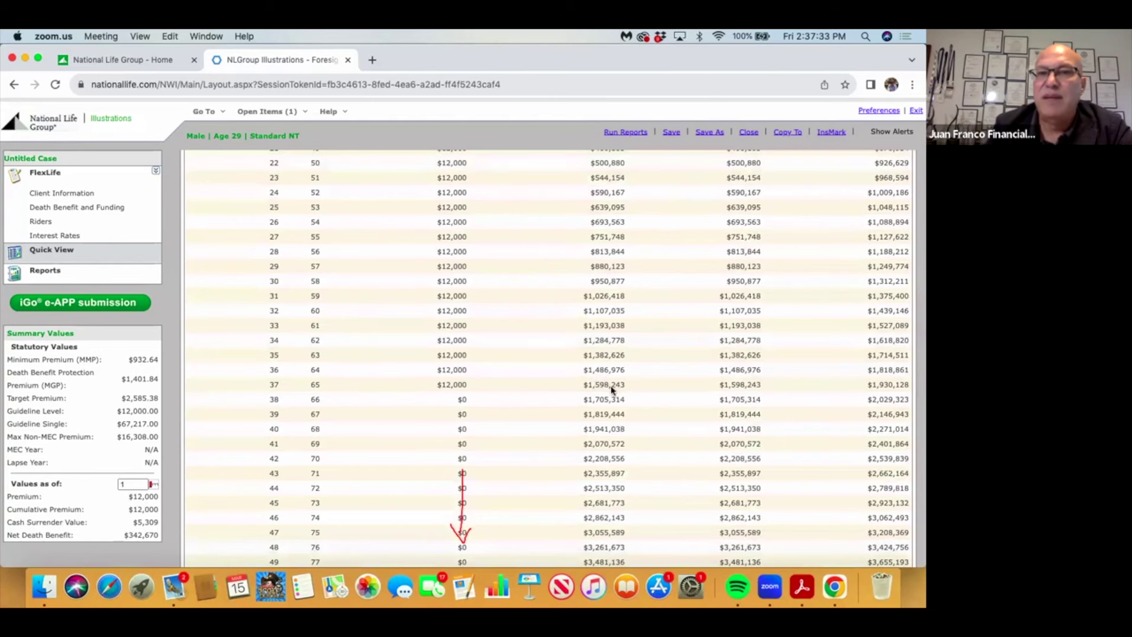
{"action": "scroll", "coordinate": [612, 390], "scroll_direction": "up", "scroll_amount": 2}
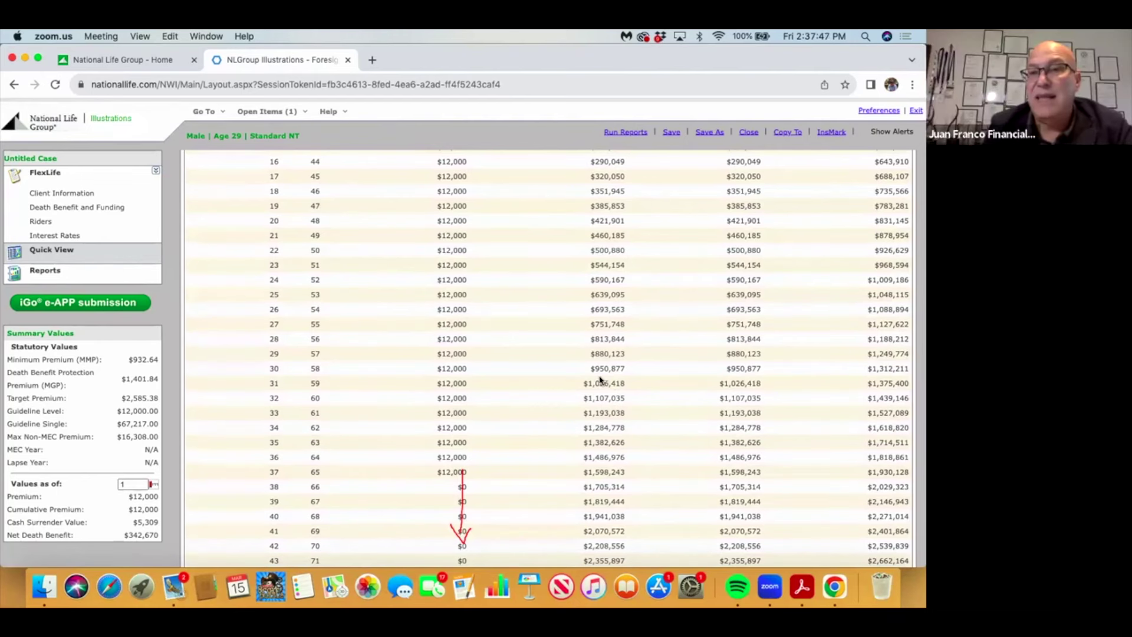
{"action": "scroll", "coordinate": [602, 379], "scroll_direction": "up", "scroll_amount": 3}
{"action": "scroll", "coordinate": [601, 379], "scroll_direction": "up", "scroll_amount": 5}
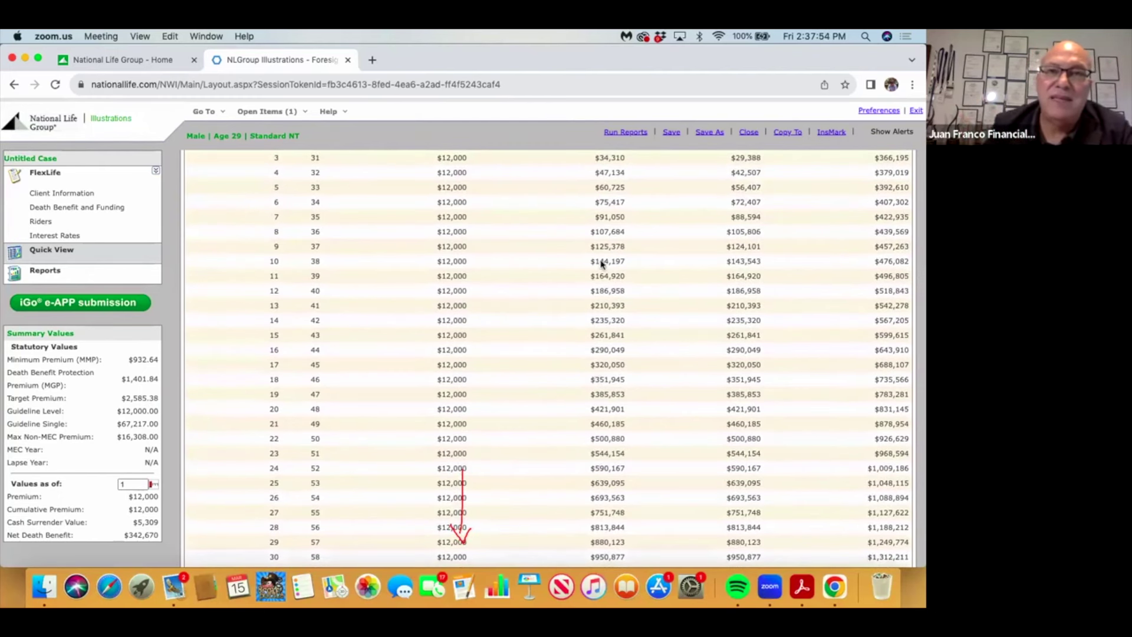
{"action": "scroll", "coordinate": [602, 258], "scroll_direction": "up", "scroll_amount": 3}
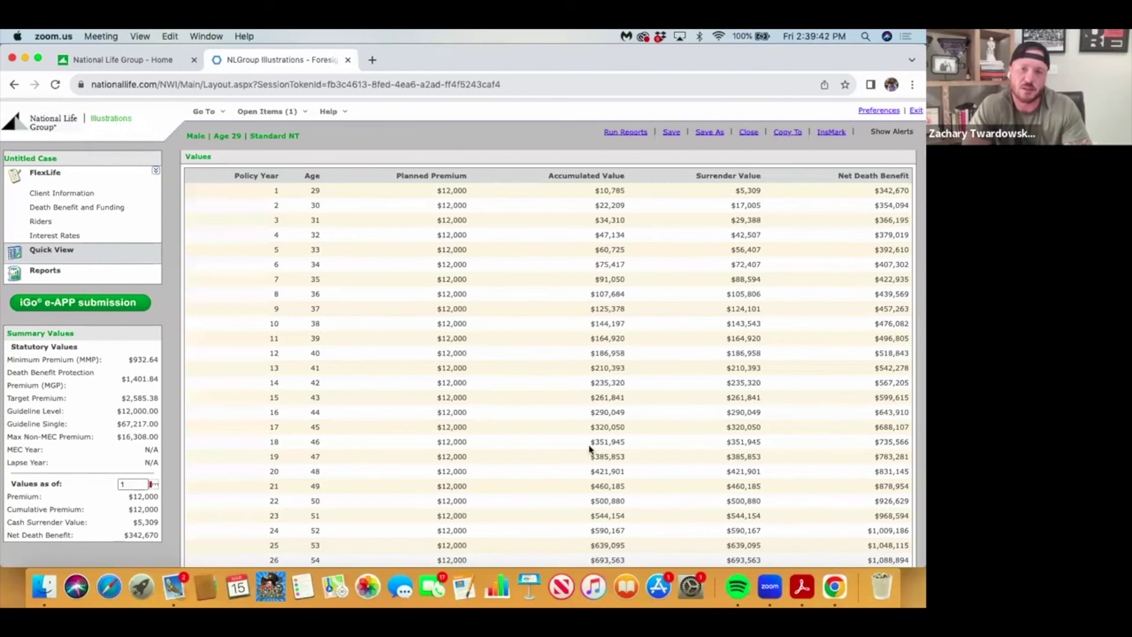
{"action": "scroll", "coordinate": [590, 450], "scroll_direction": "down", "scroll_amount": 1}
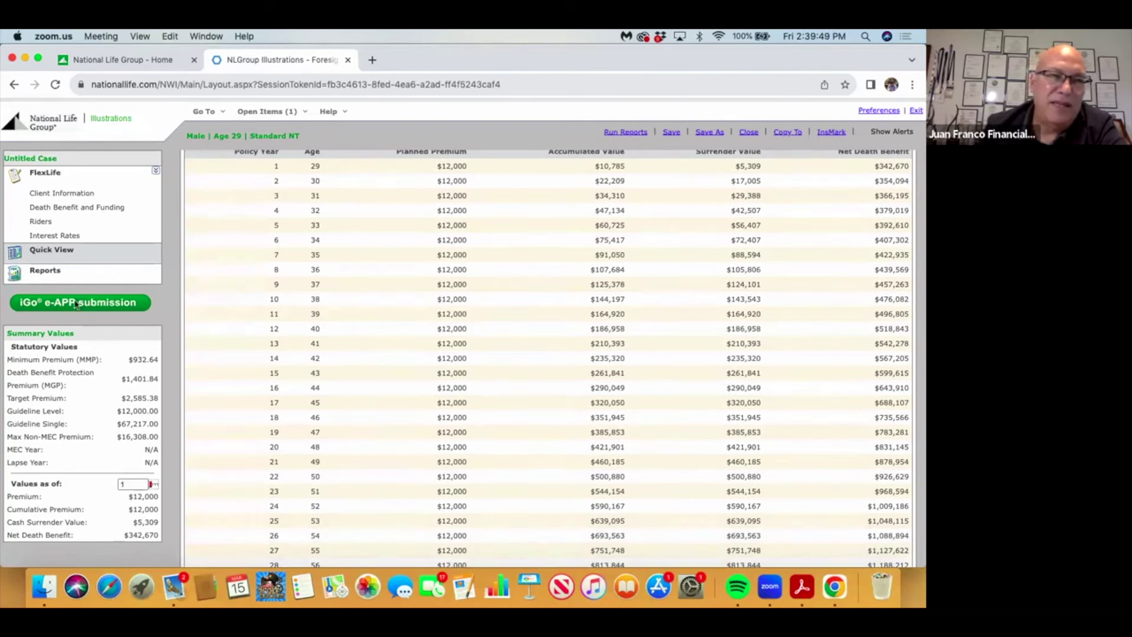
{"action": "mouse_move", "coordinate": [372, 291]}
{"action": "left_mouse_down"}
{"action": "mouse_move", "coordinate": [353, 322]}
{"action": "mouse_move", "coordinate": [369, 339]}
{"action": "mouse_move", "coordinate": [354, 326]}
{"action": "mouse_move", "coordinate": [390, 319]}
{"action": "mouse_move", "coordinate": [405, 345]}
{"action": "left_mouse_up"}
{"action": "mouse_move", "coordinate": [413, 296]}
{"action": "left_mouse_down"}
{"action": "mouse_move", "coordinate": [425, 314]}
{"action": "mouse_move", "coordinate": [414, 336]}
{"action": "left_mouse_up"}
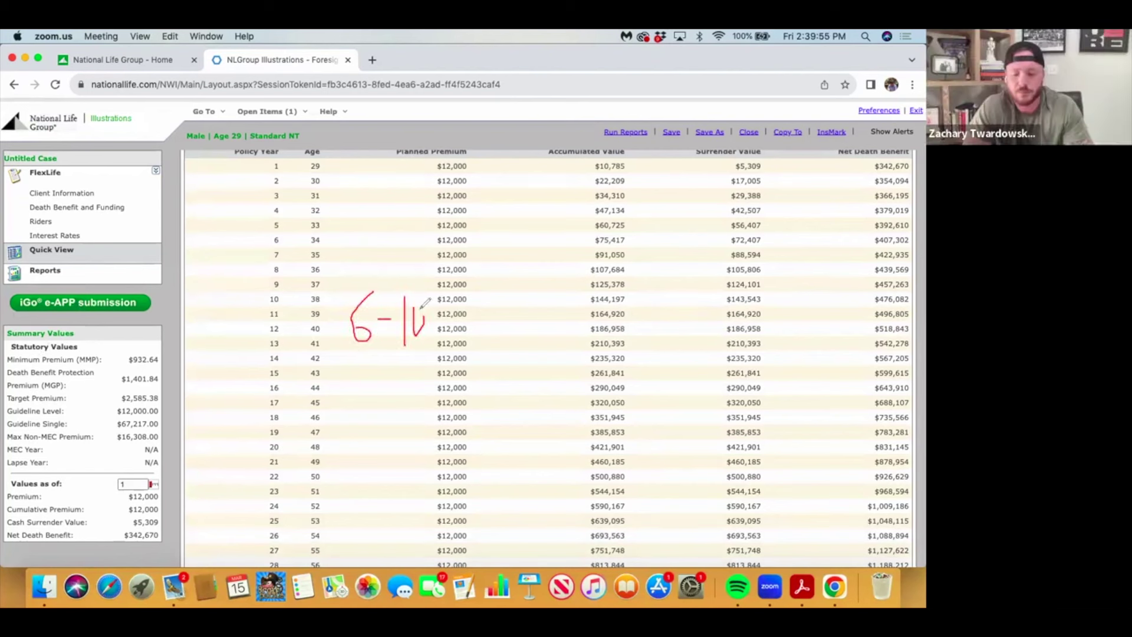
{"action": "mouse_move", "coordinate": [341, 318]}
{"action": "left_mouse_down"}
{"action": "mouse_move", "coordinate": [341, 336]}
{"action": "mouse_move", "coordinate": [350, 326]}
{"action": "left_mouse_up"}
{"action": "mouse_move", "coordinate": [581, 123]}
{"action": "left_mouse_down"}
{"action": "mouse_move", "coordinate": [580, 146]}
{"action": "mouse_move", "coordinate": [588, 134]}
{"action": "left_mouse_up"}
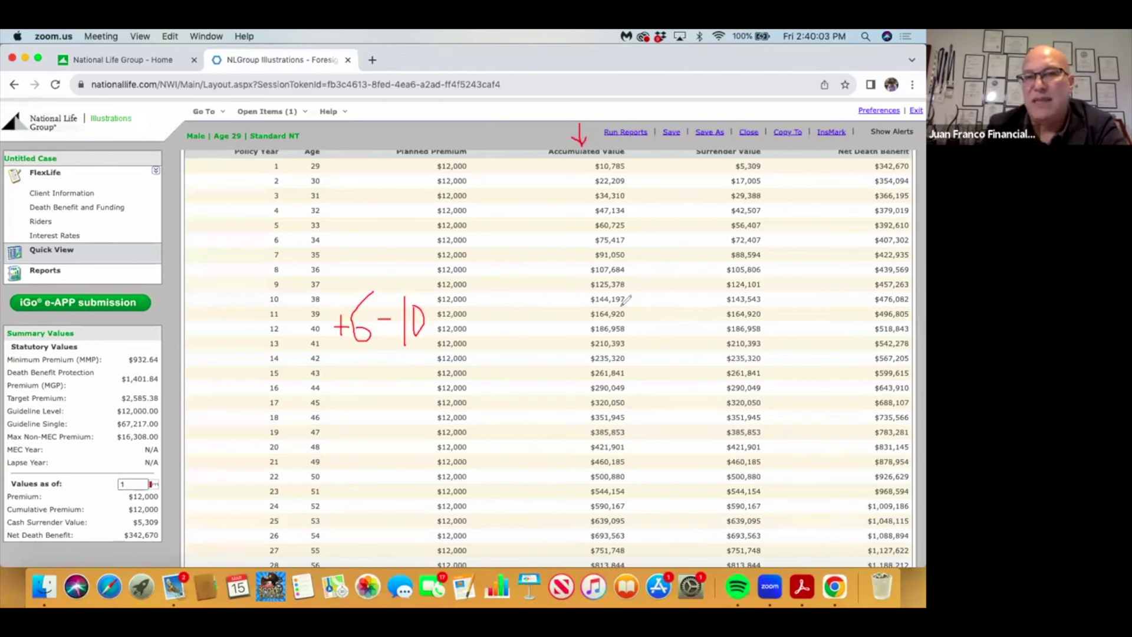
{"action": "mouse_move", "coordinate": [635, 304]}
{"action": "left_mouse_down"}
{"action": "mouse_move", "coordinate": [639, 339]}
{"action": "mouse_move", "coordinate": [643, 328]}
{"action": "left_mouse_up"}
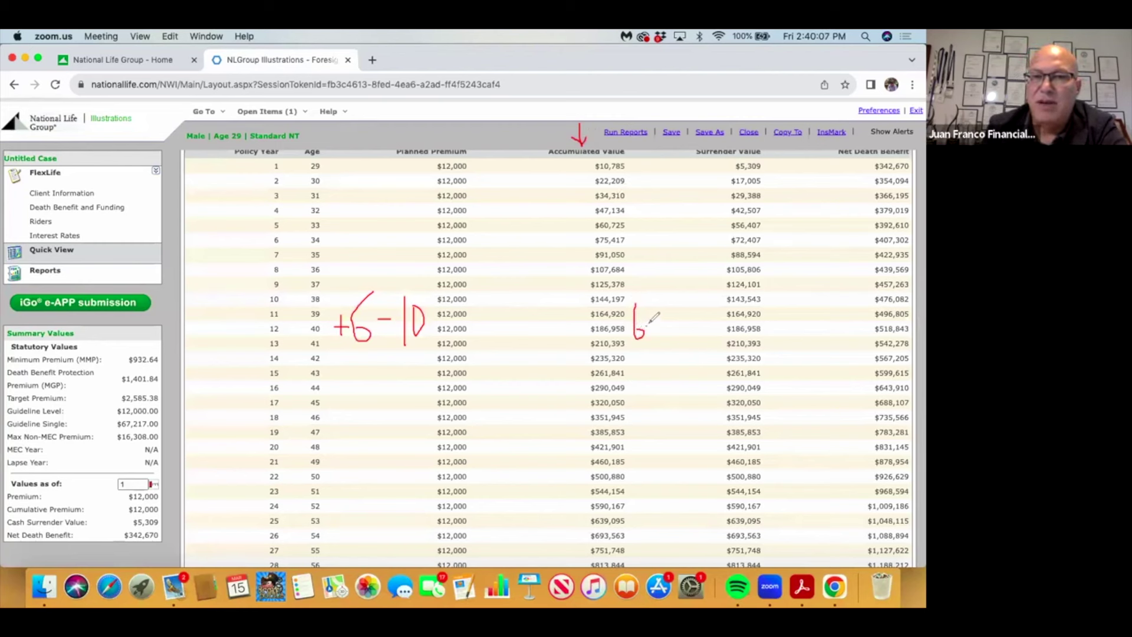
{"action": "mouse_move", "coordinate": [651, 308]}
{"action": "left_mouse_down"}
{"action": "mouse_move", "coordinate": [657, 331]}
{"action": "mouse_move", "coordinate": [674, 326]}
{"action": "left_mouse_up"}
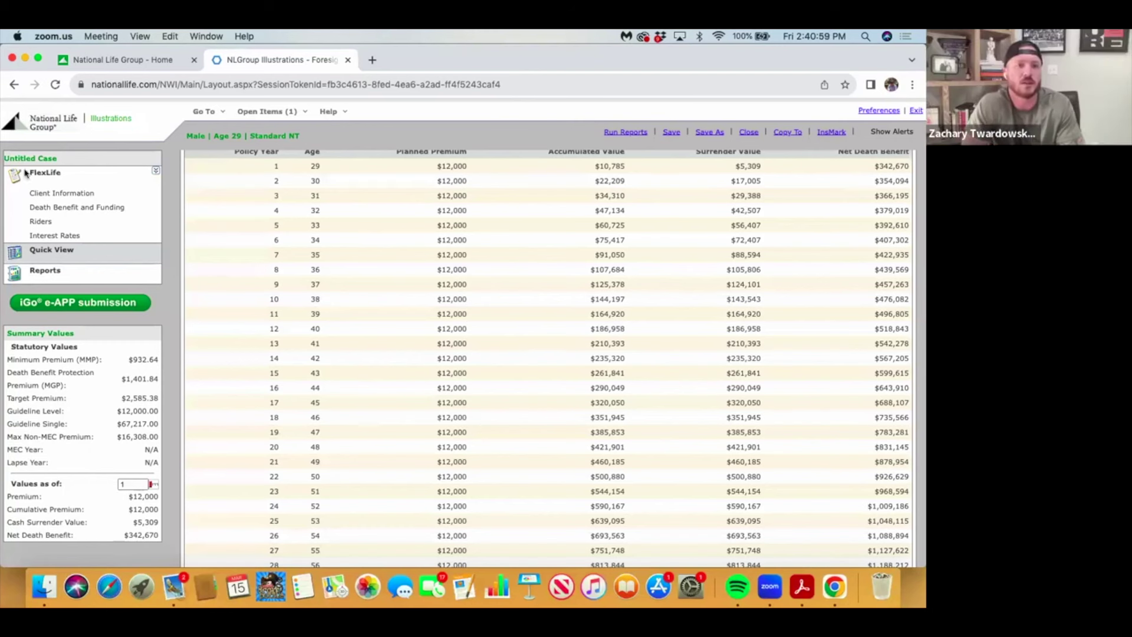
Recheck the premium on Death Benefit and Funding, then run the PDF illustration report.
{"action": "left_click", "coordinate": [65, 209]}
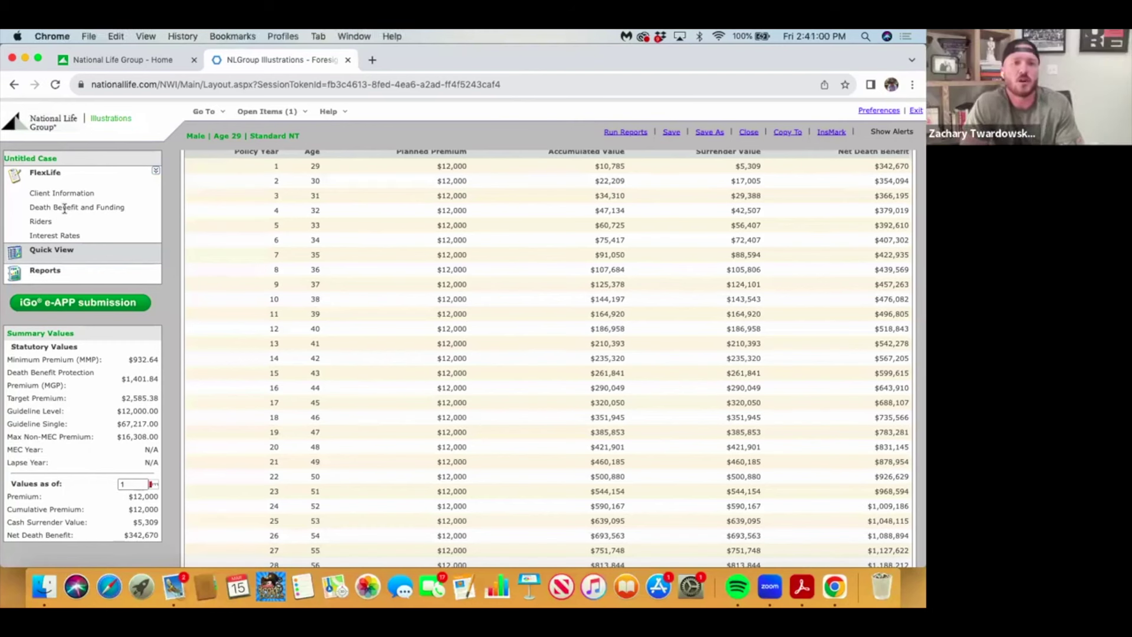
{"action": "left_click", "coordinate": [65, 210]}
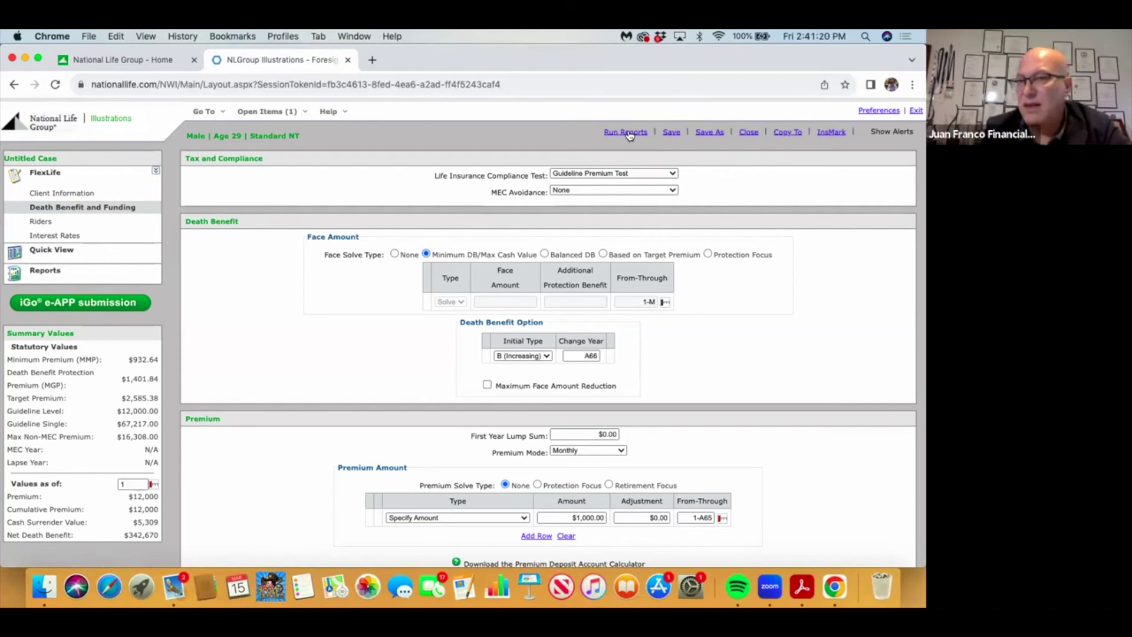
{"action": "left_click", "coordinate": [629, 134]}
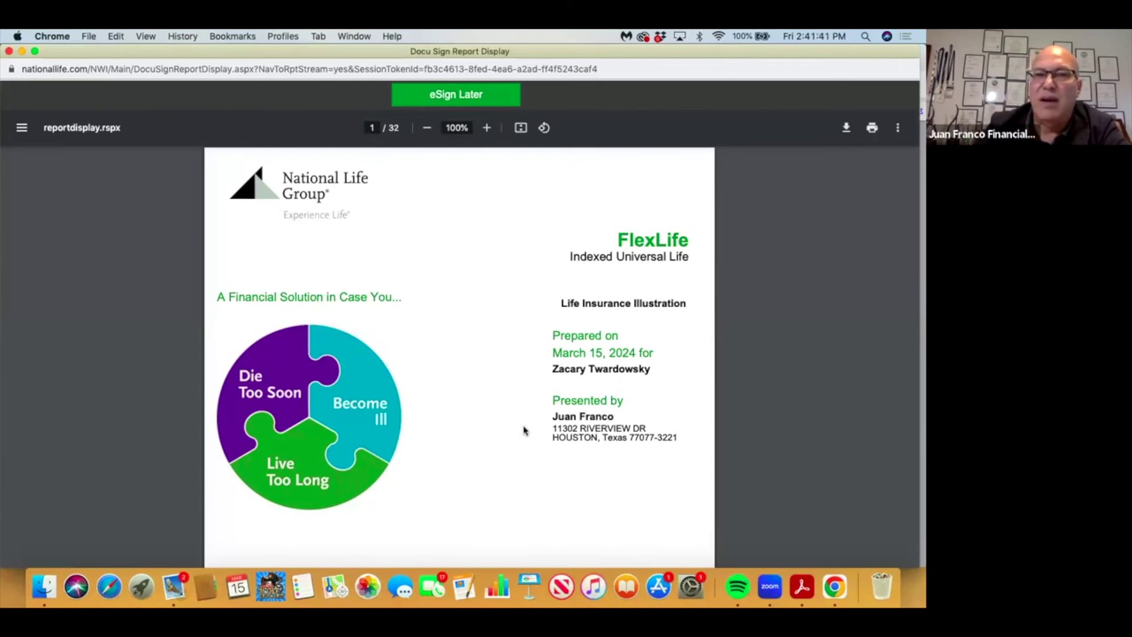
Scroll to page 2's planned offers: $1,000 monthly premium, $332,760 death benefit.
{"action": "scroll", "coordinate": [528, 431], "scroll_direction": "down", "scroll_amount": 6}
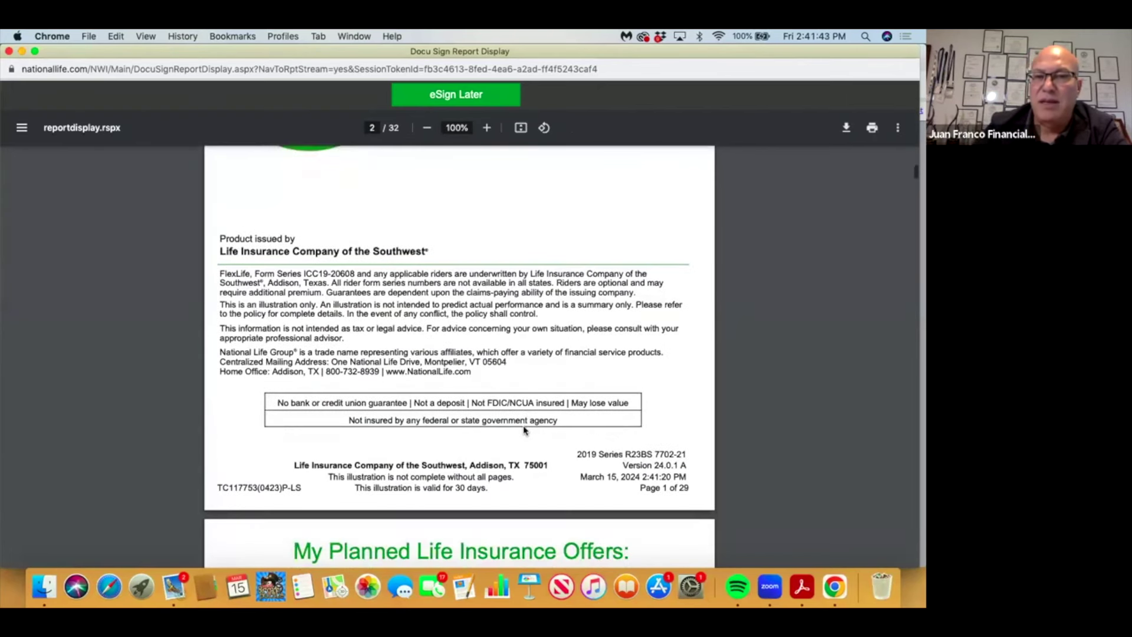
{"action": "scroll", "coordinate": [551, 457], "scroll_direction": "down", "scroll_amount": 10}
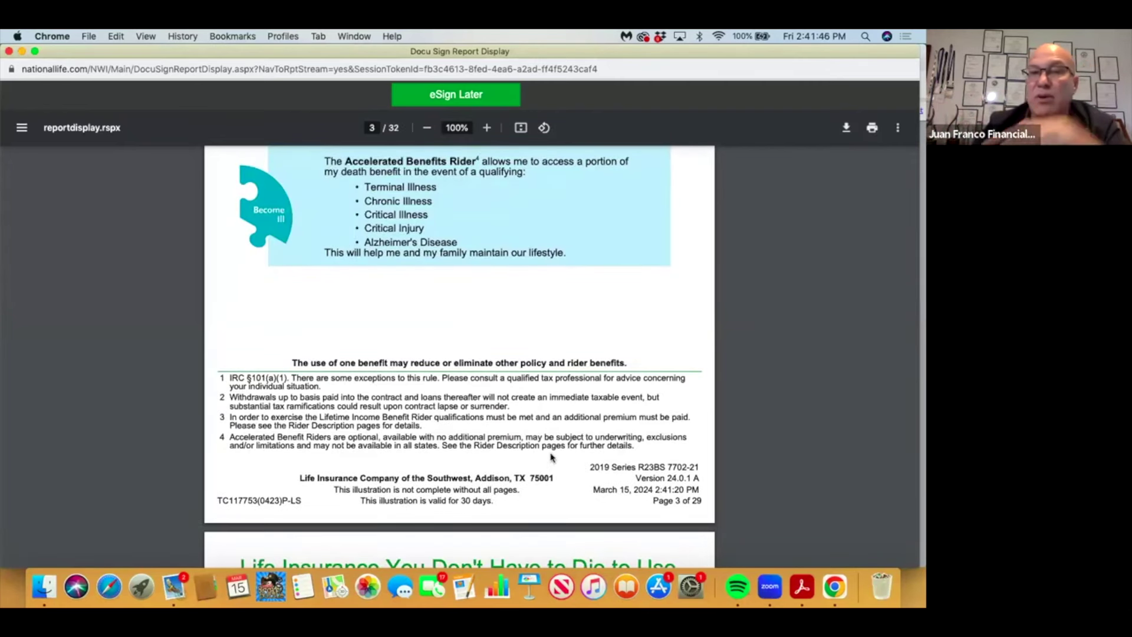
{"action": "scroll", "coordinate": [551, 457], "scroll_direction": "up", "scroll_amount": 3}
{"action": "scroll", "coordinate": [551, 456], "scroll_direction": "up", "scroll_amount": 5}
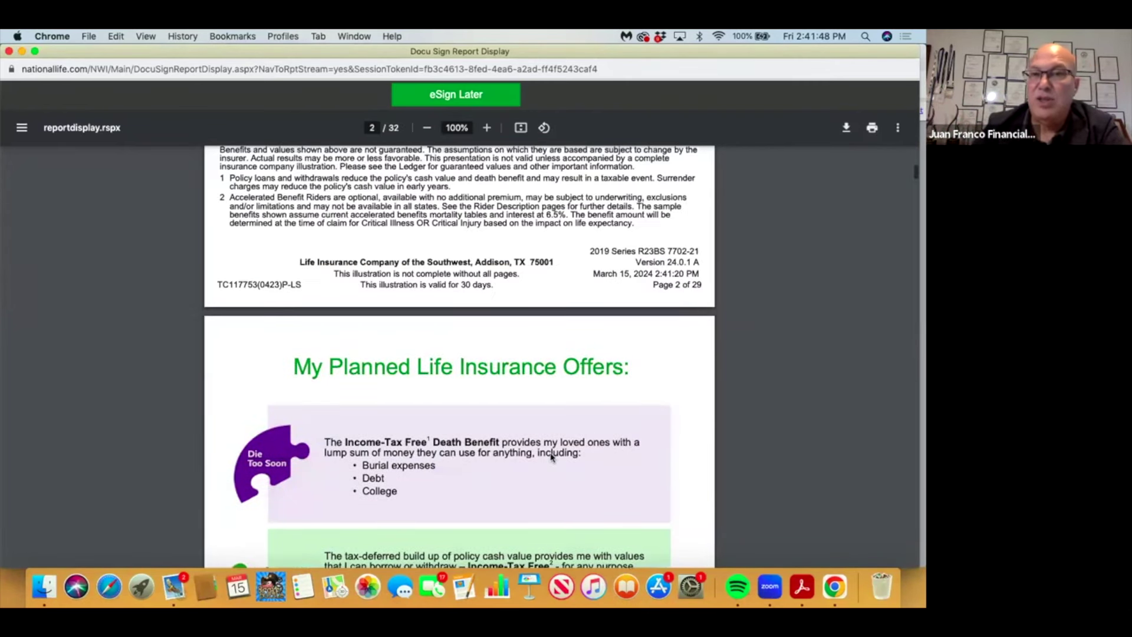
{"action": "scroll", "coordinate": [551, 457], "scroll_direction": "up", "scroll_amount": 10}
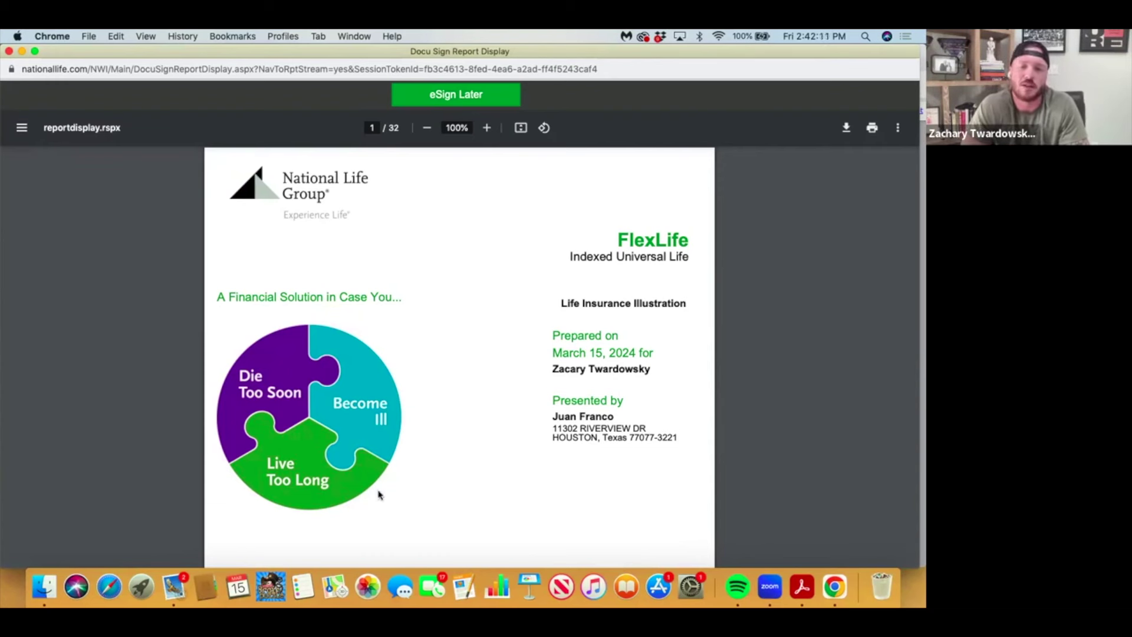
{"action": "scroll", "coordinate": [379, 495], "scroll_direction": "down", "scroll_amount": 3}
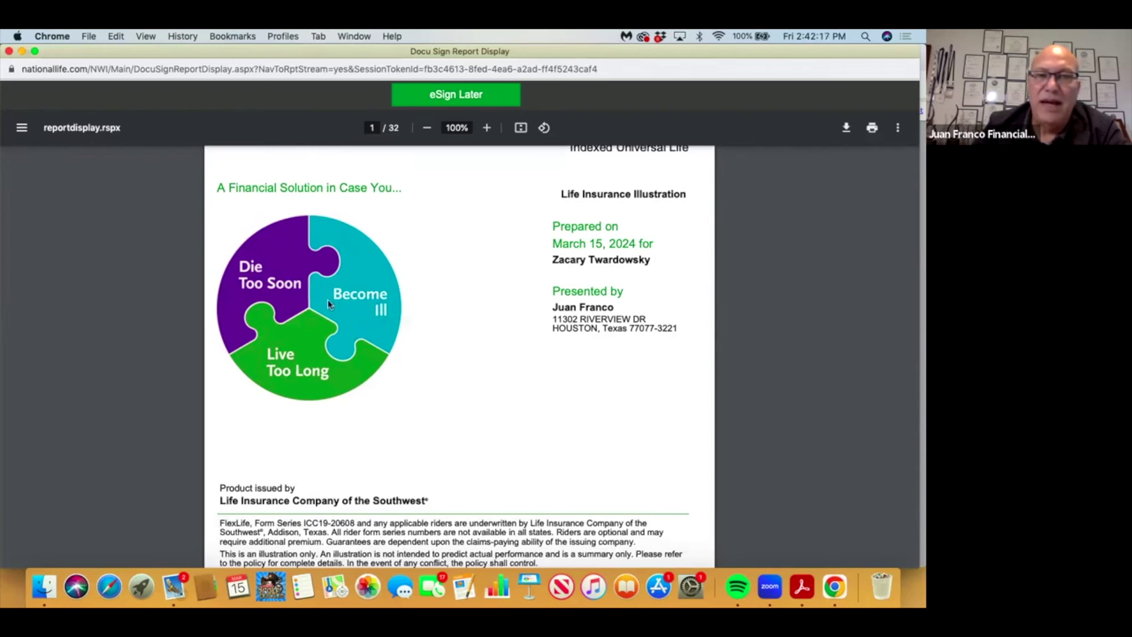
{"action": "scroll", "coordinate": [417, 333], "scroll_direction": "down", "scroll_amount": 10}
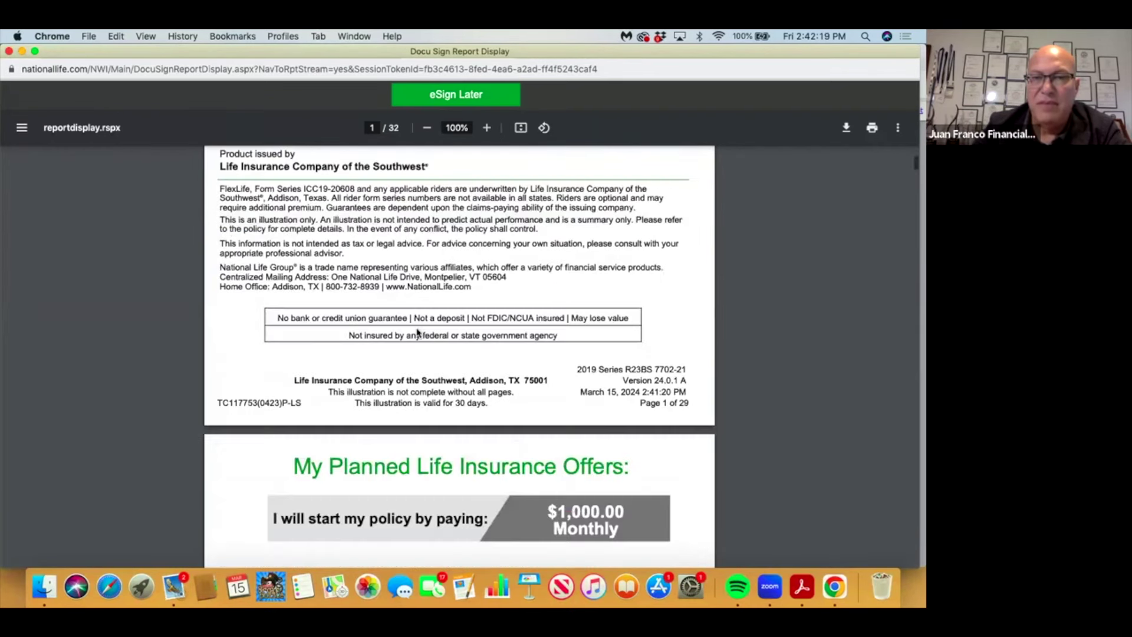
{"action": "scroll", "coordinate": [542, 396], "scroll_direction": "down", "scroll_amount": 15}
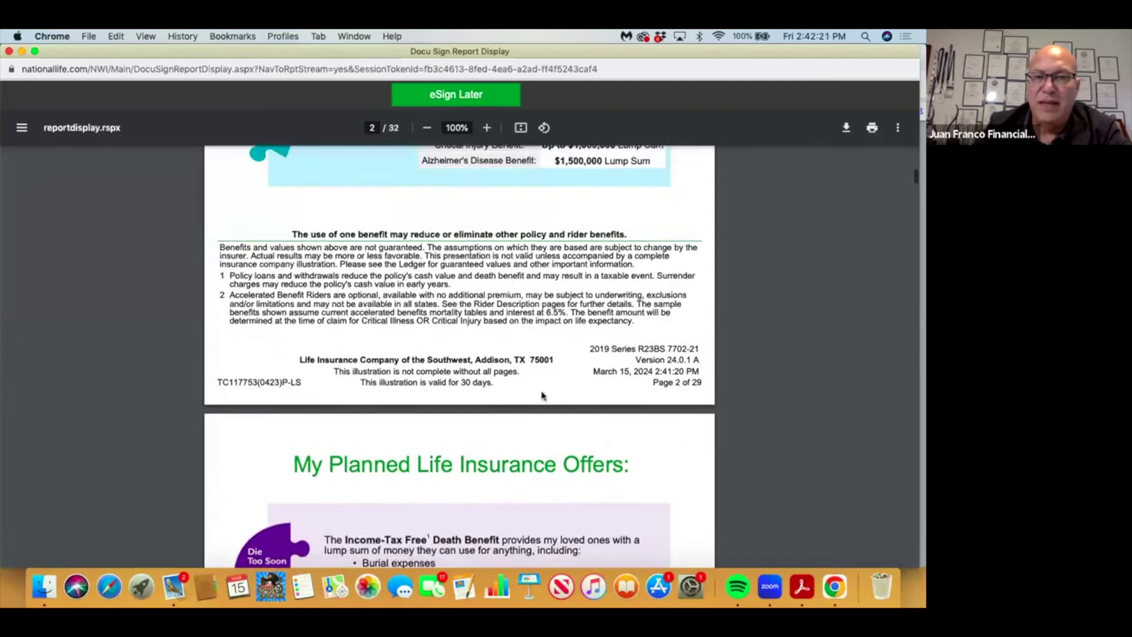
{"action": "scroll", "coordinate": [542, 396], "scroll_direction": "up", "scroll_amount": 20}
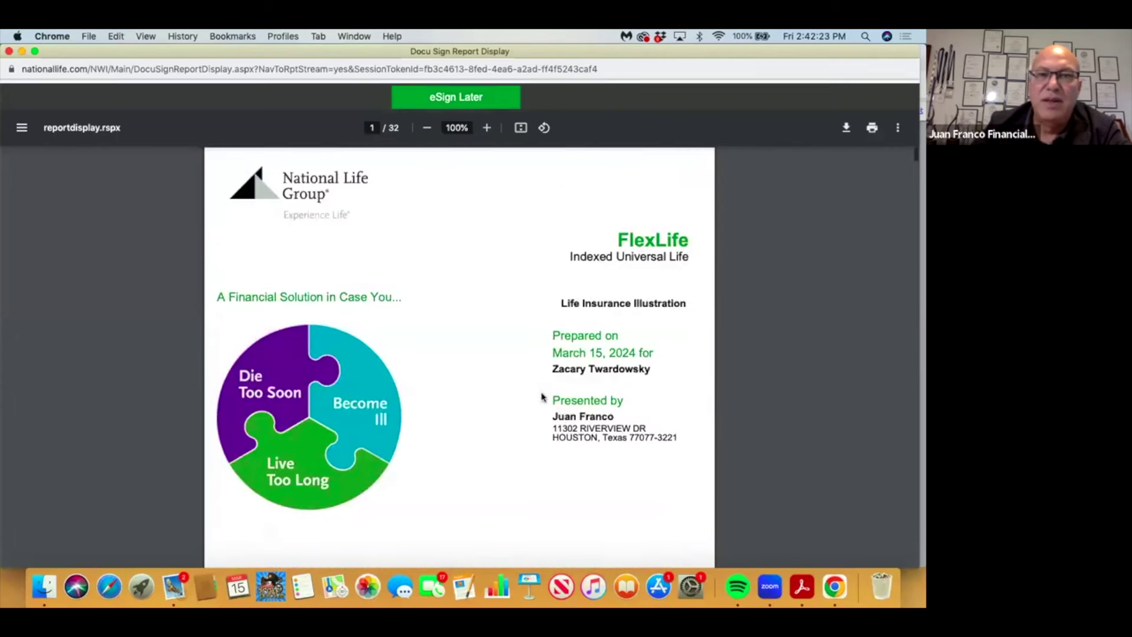
{"action": "scroll", "coordinate": [542, 396], "scroll_direction": "down", "scroll_amount": 5}
{"action": "scroll", "coordinate": [542, 396], "scroll_direction": "down", "scroll_amount": 8}
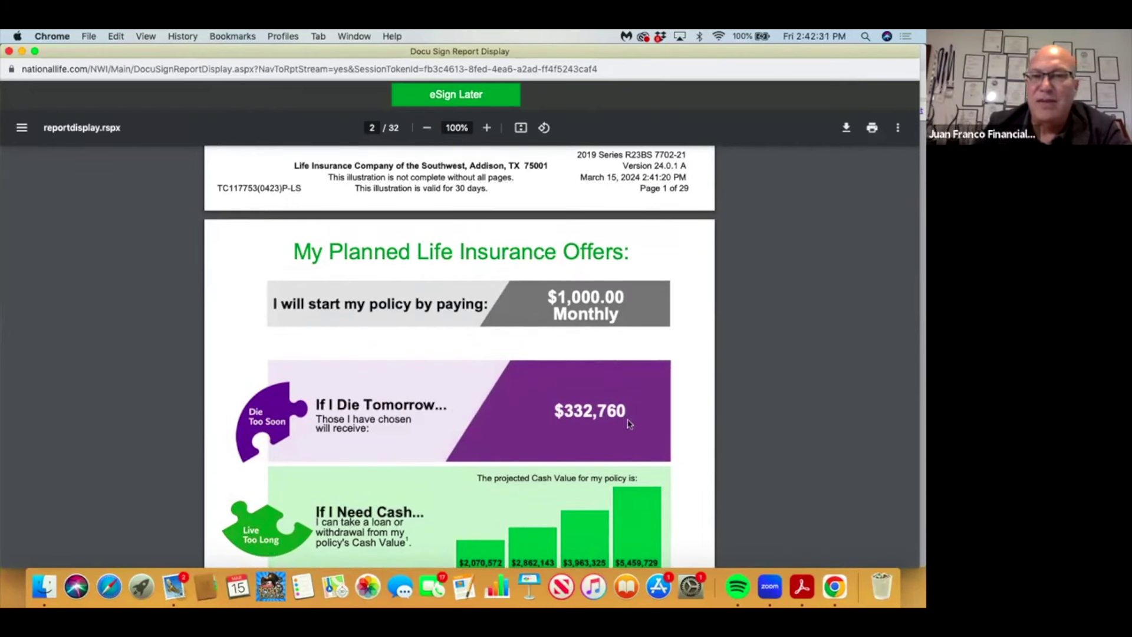
{"action": "scroll", "coordinate": [586, 447], "scroll_direction": "down", "scroll_amount": 3}
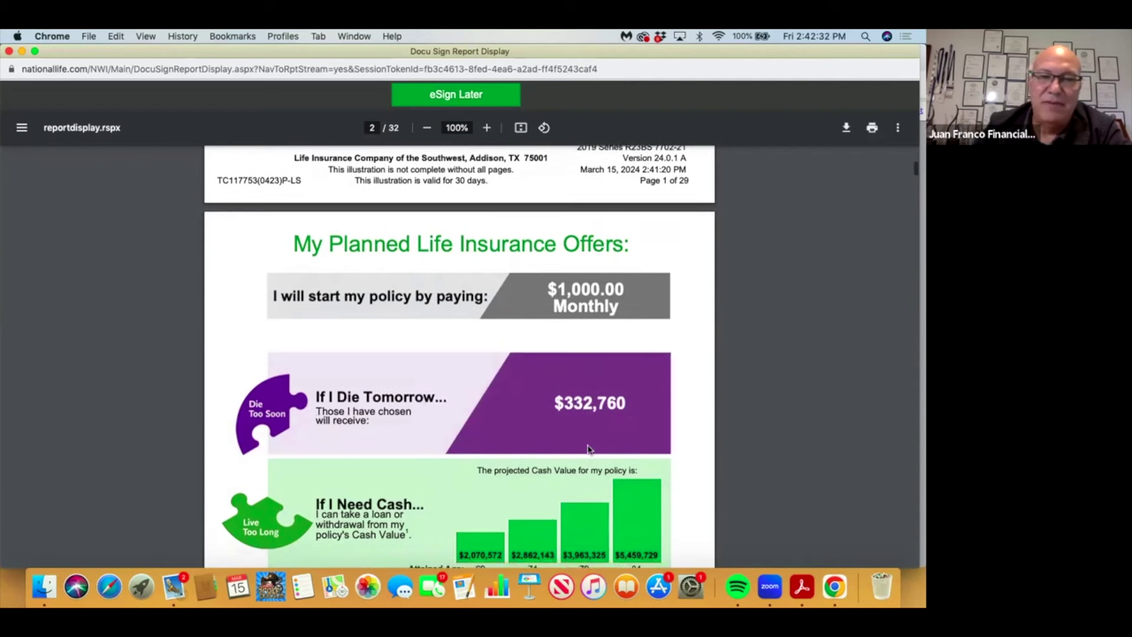
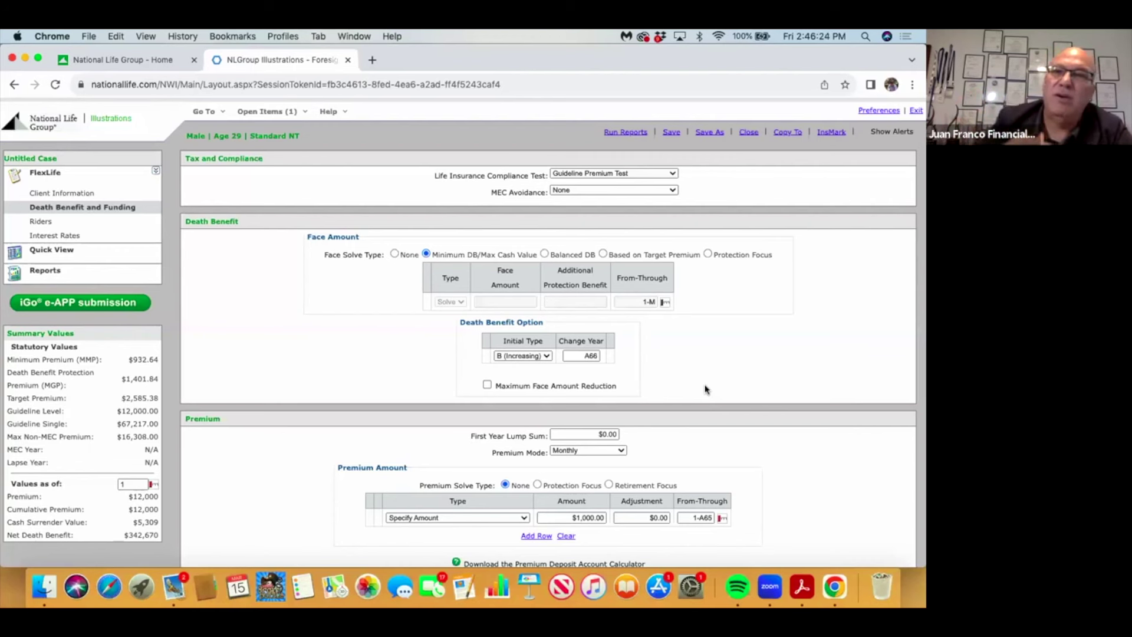
Check the client information, then set the FlexLife distribution type to Solve for Income.
{"action": "left_click", "coordinate": [76, 193]}
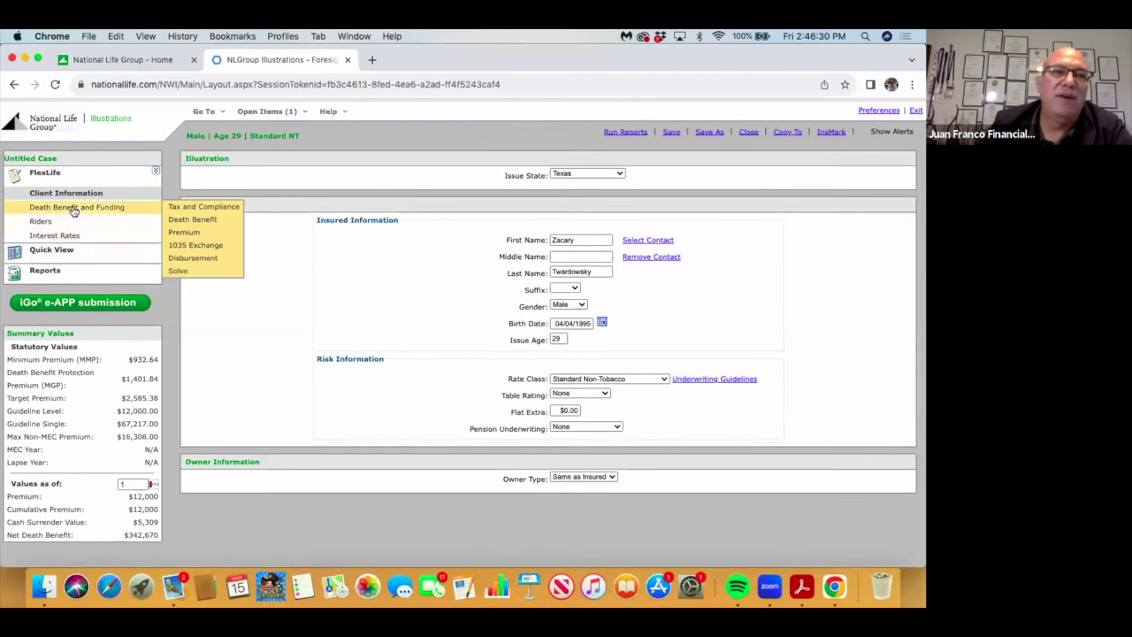
{"action": "left_click", "coordinate": [88, 207]}
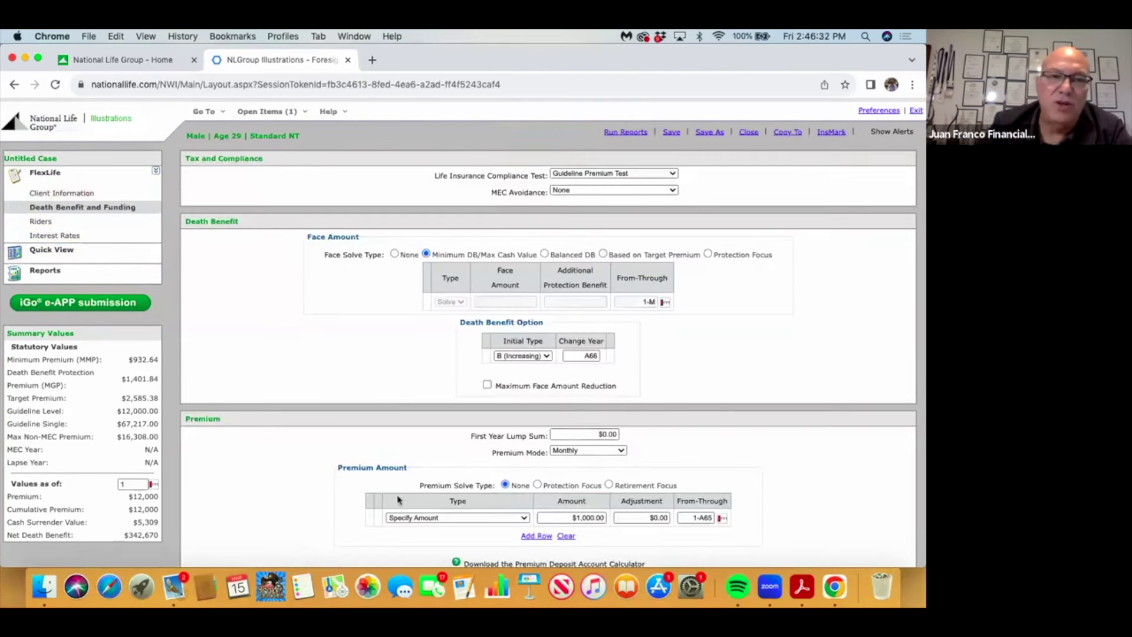
{"action": "scroll", "coordinate": [428, 491], "scroll_direction": "down", "scroll_amount": 10}
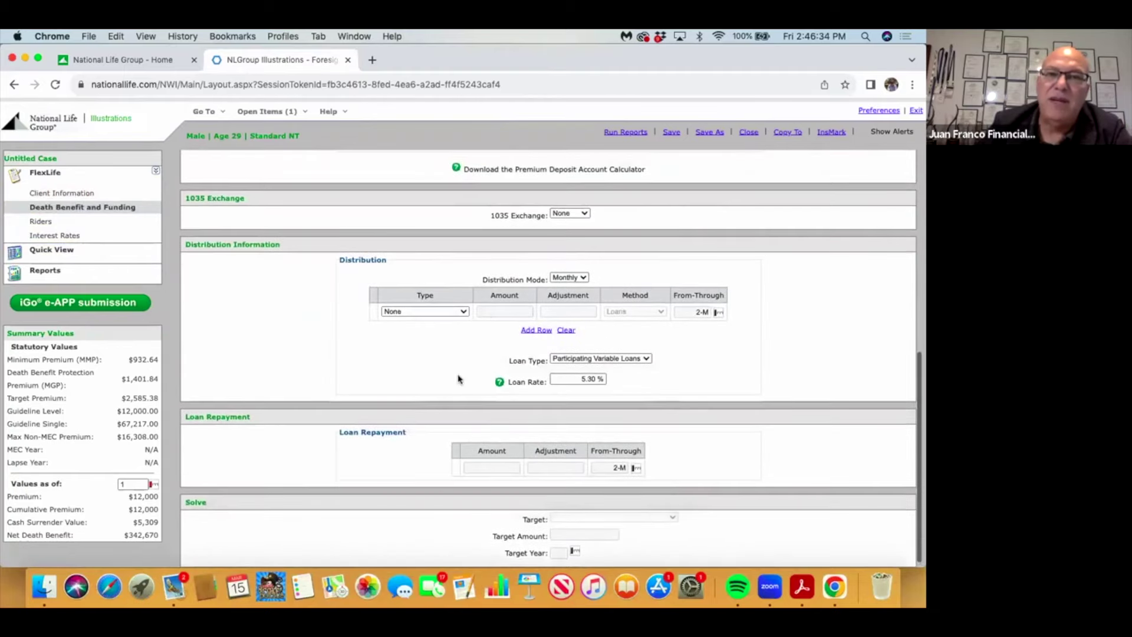
{"action": "left_click", "coordinate": [465, 312]}
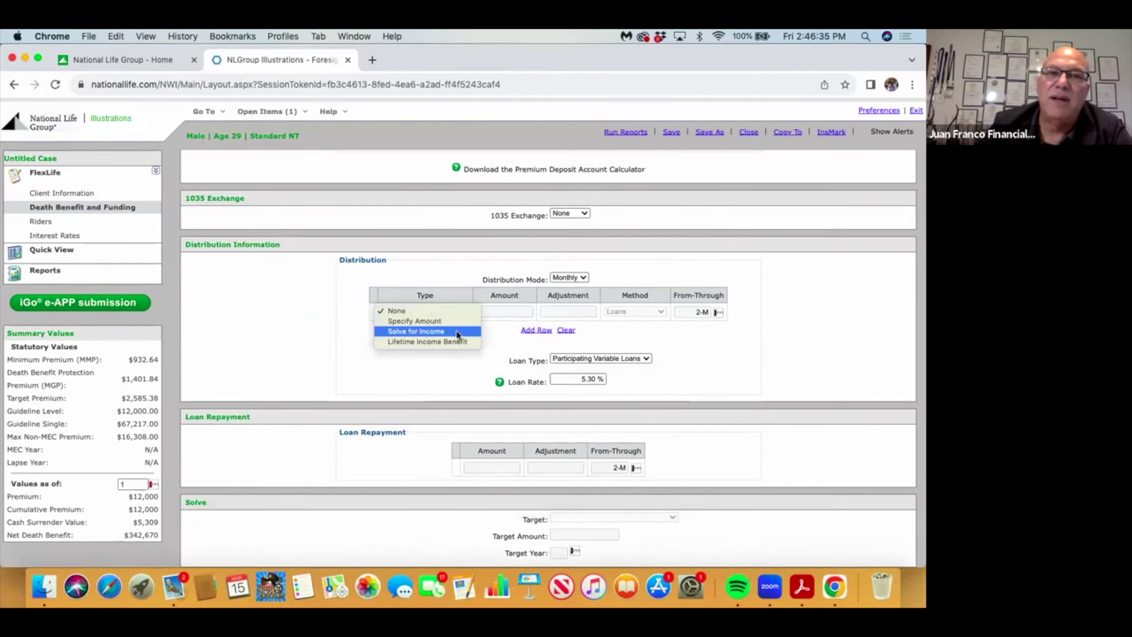
{"action": "left_click", "coordinate": [445, 333]}
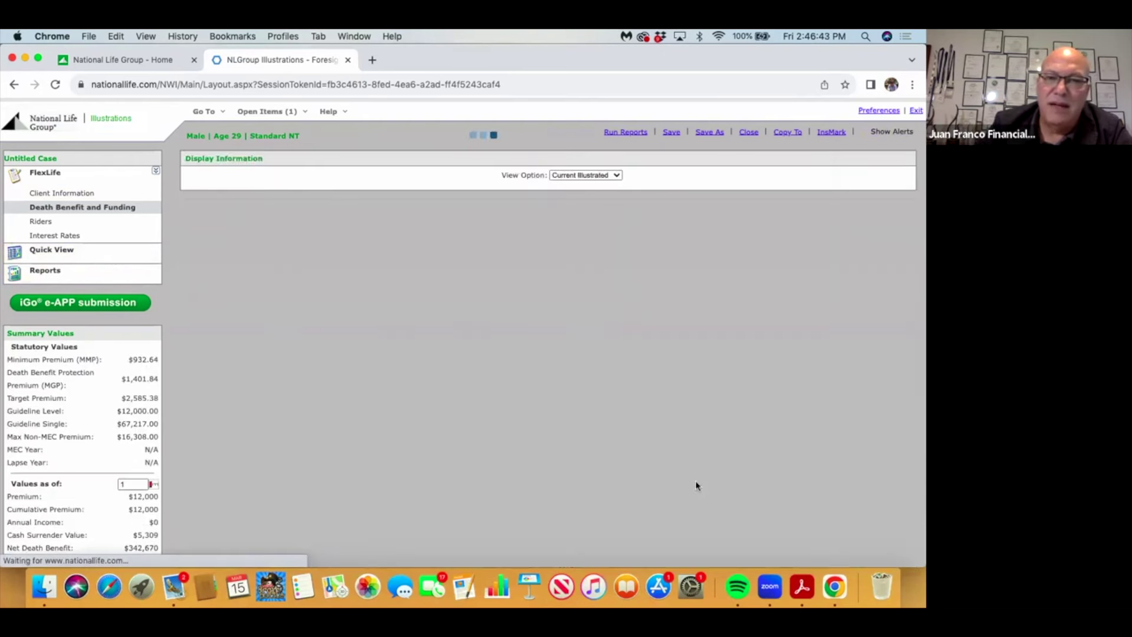
Scroll the Values ledger to policy year 37 to review the $132,246 annual income from age 66.
{"action": "scroll", "coordinate": [696, 485], "scroll_direction": "down", "scroll_amount": 15}
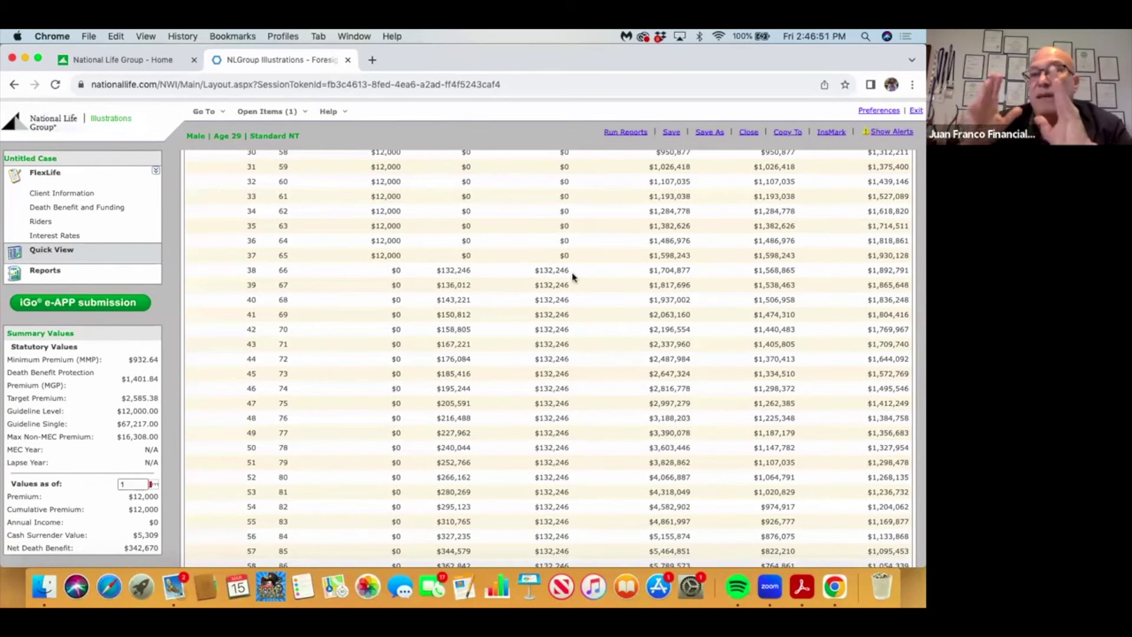
{"action": "scroll", "coordinate": [573, 276], "scroll_direction": "down", "scroll_amount": 5}
{"action": "scroll", "coordinate": [572, 276], "scroll_direction": "down", "scroll_amount": 2}
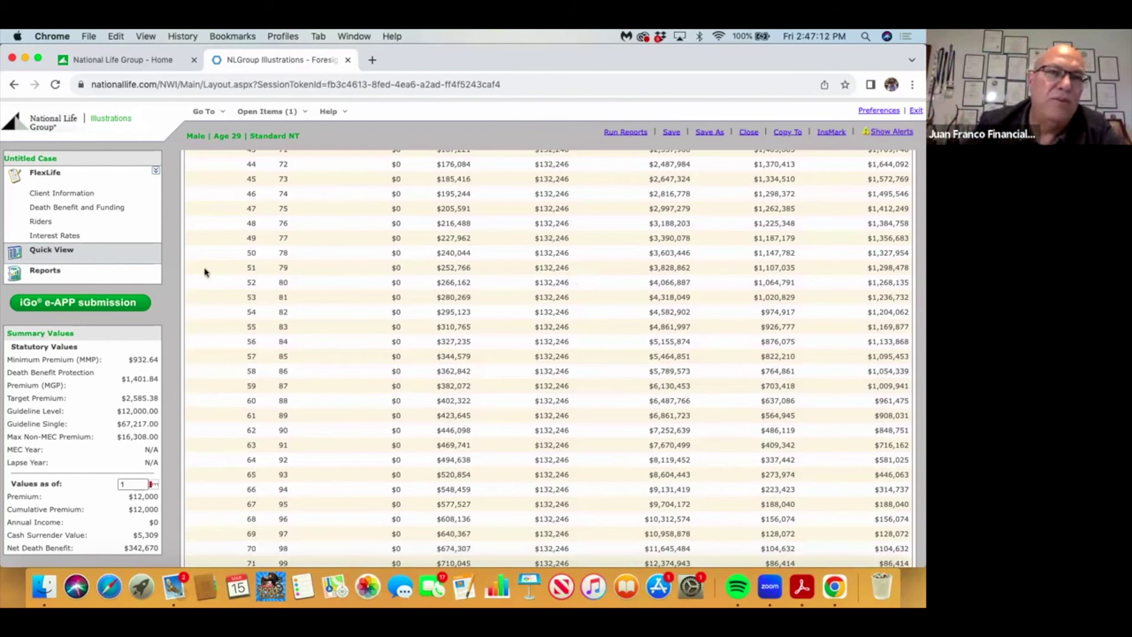
{"action": "mouse_move", "coordinate": [119, 221]}
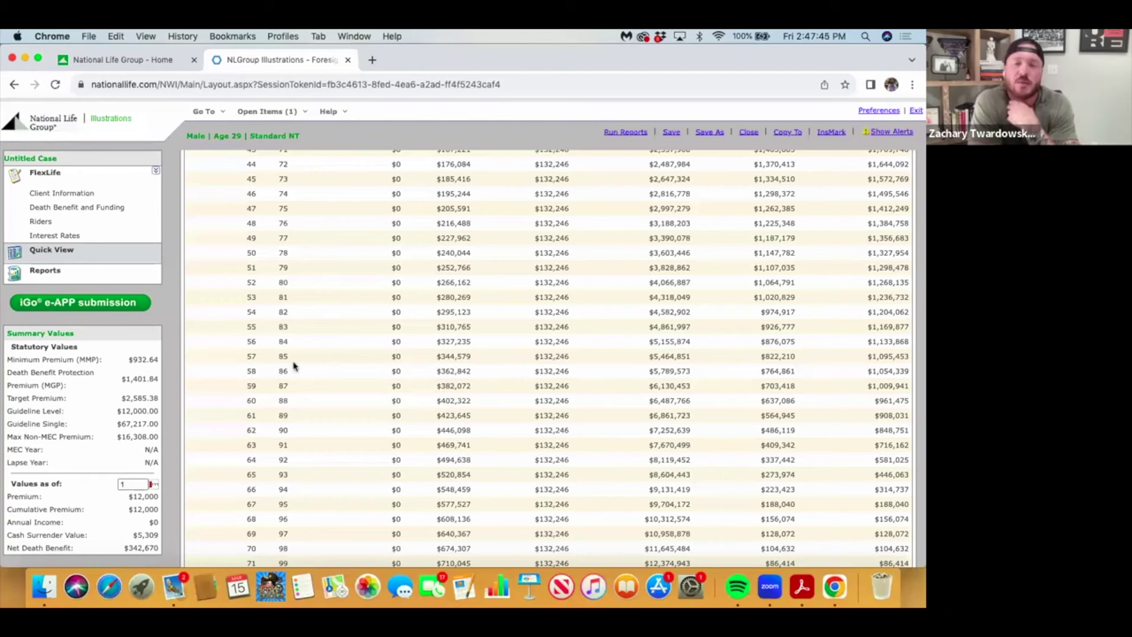
{"action": "scroll", "coordinate": [448, 352], "scroll_direction": "up", "scroll_amount": 3}
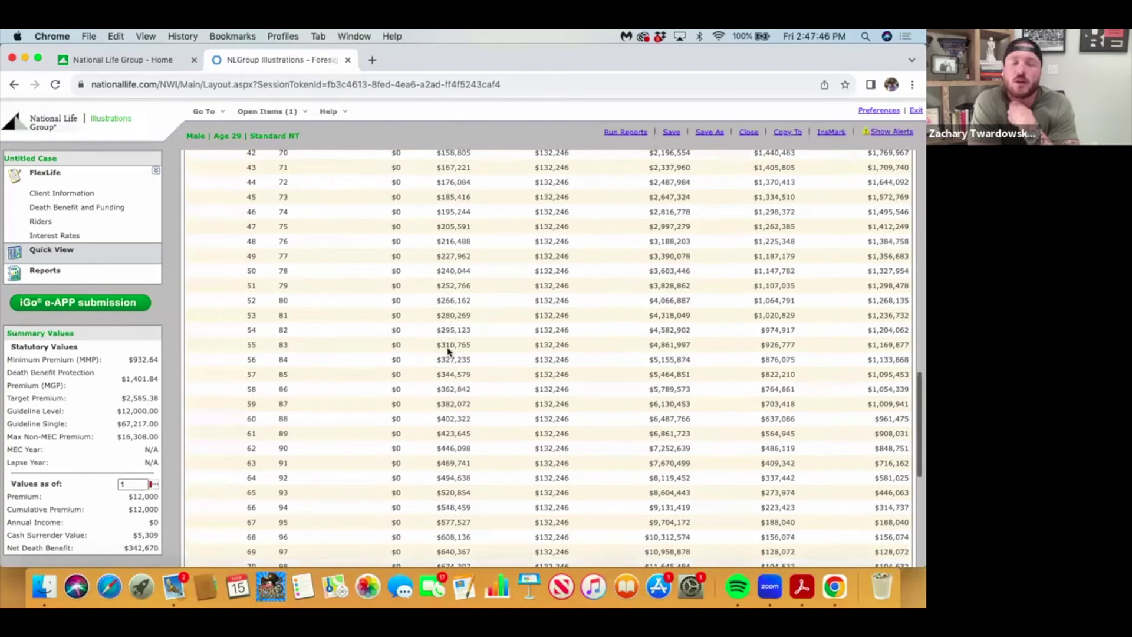
{"action": "scroll", "coordinate": [451, 377], "scroll_direction": "up", "scroll_amount": 1}
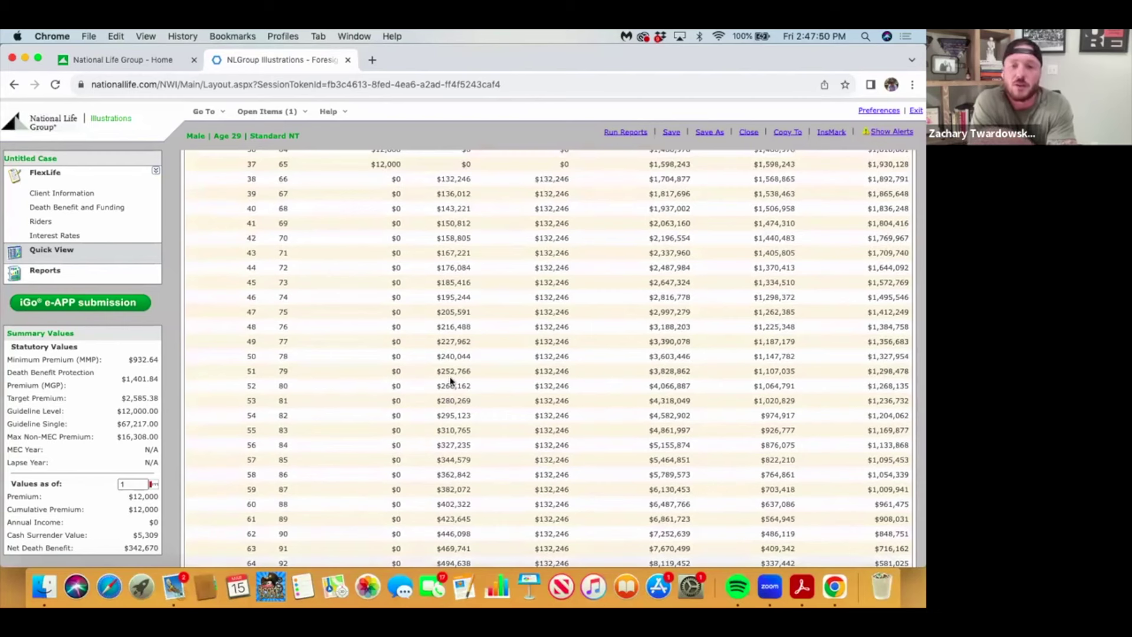